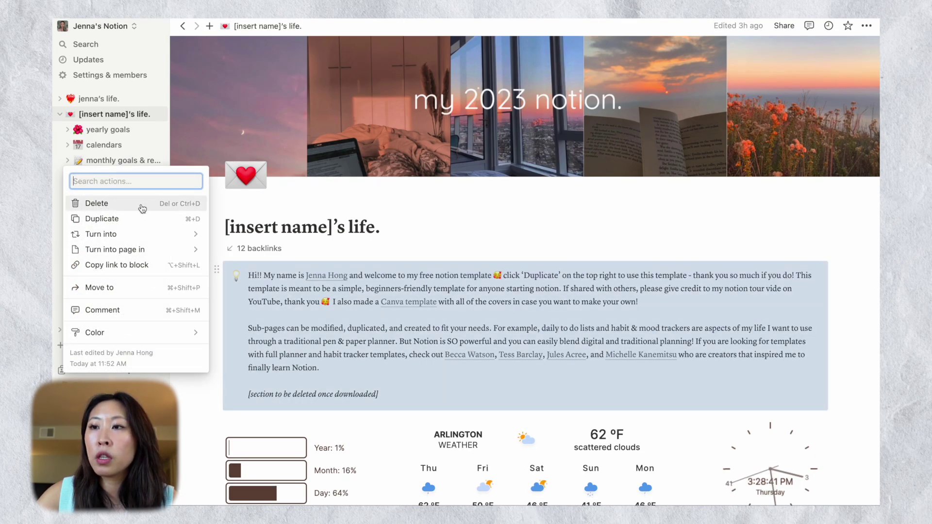
Step: Review the template home page, covering its intro callout, the progress, weather and clock widgets, and the sub-page sections
key("Escape")
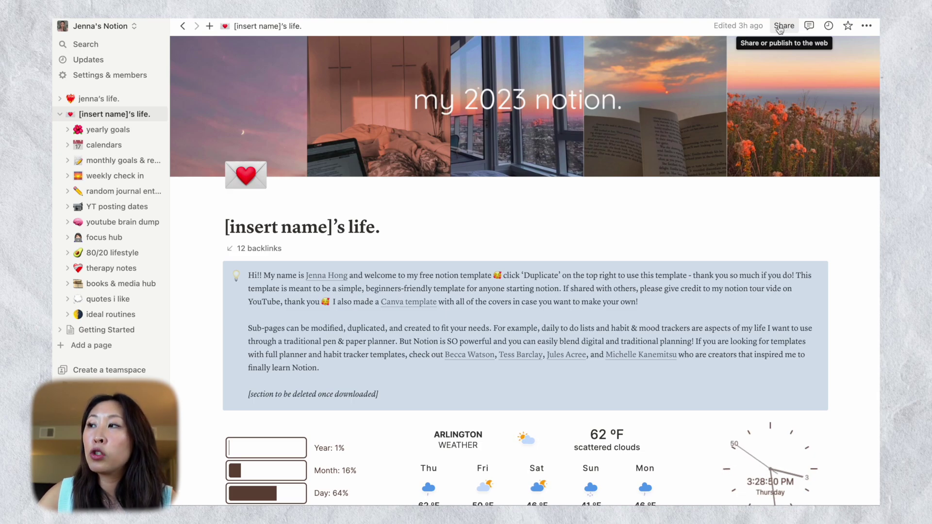
key("Escape")
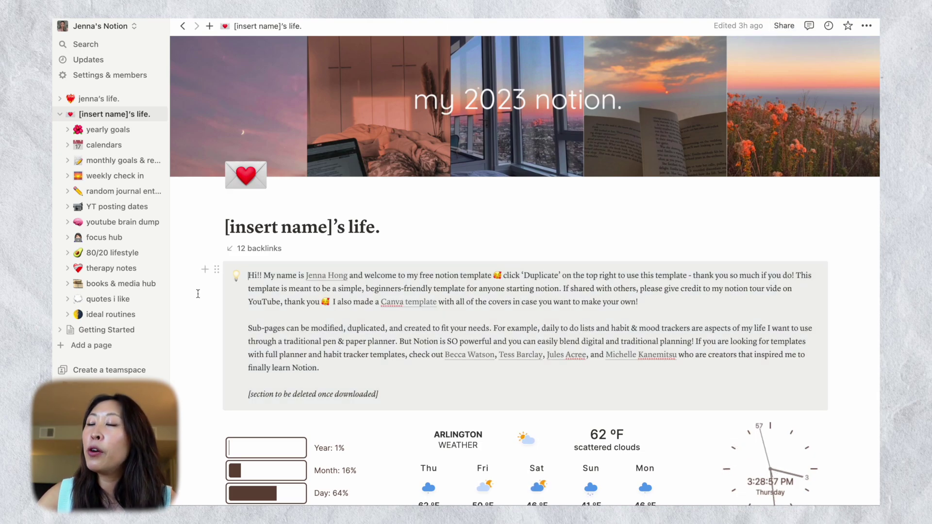
scroll(437, 242, "down", 1)
mouse_move(412, 285)
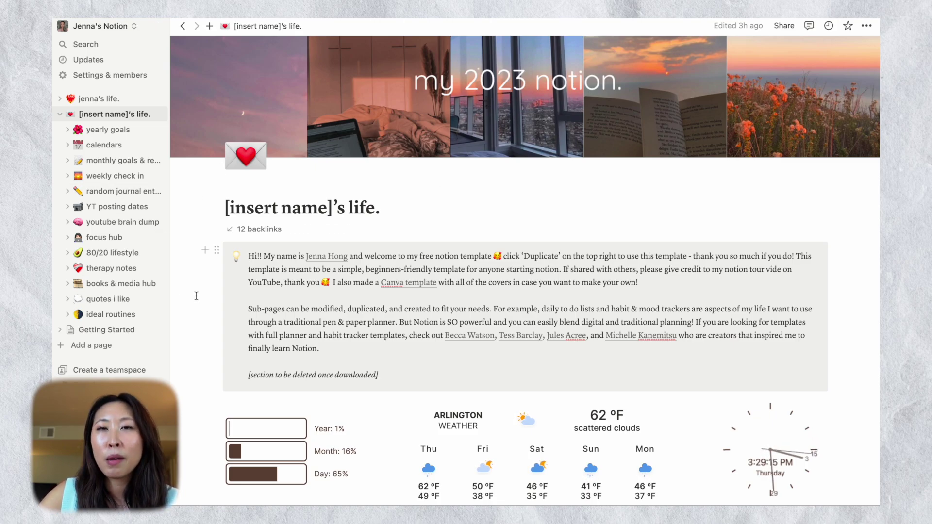
scroll(189, 293, "down", 5)
scroll(196, 295, "down", 4)
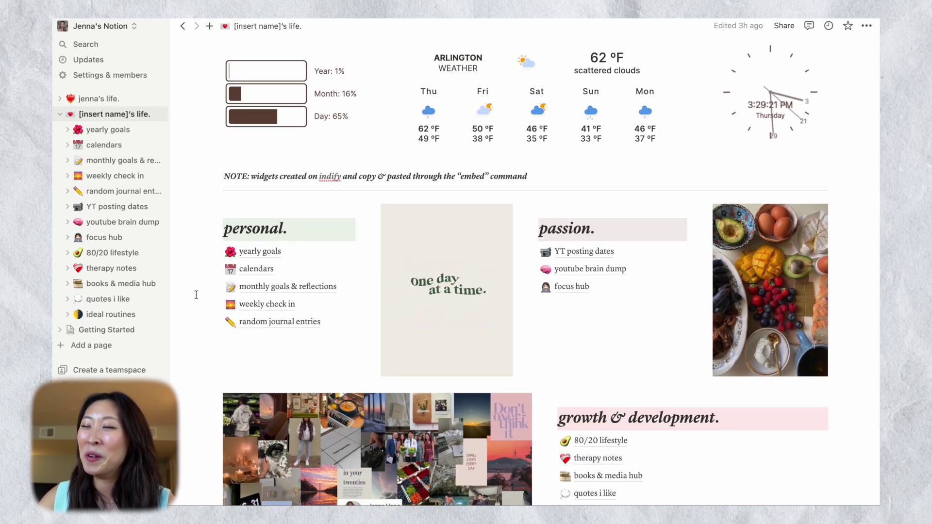
scroll(196, 295, "down", 2)
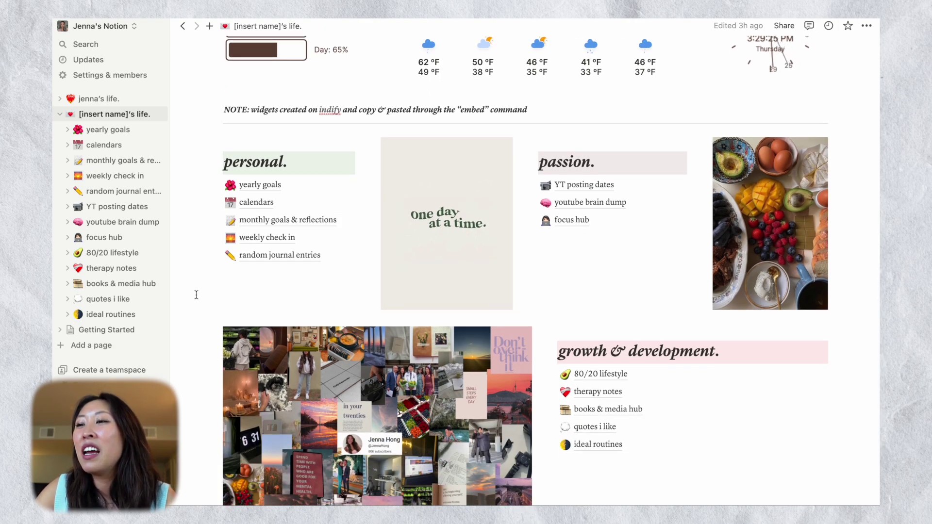
scroll(196, 294, "up", 3)
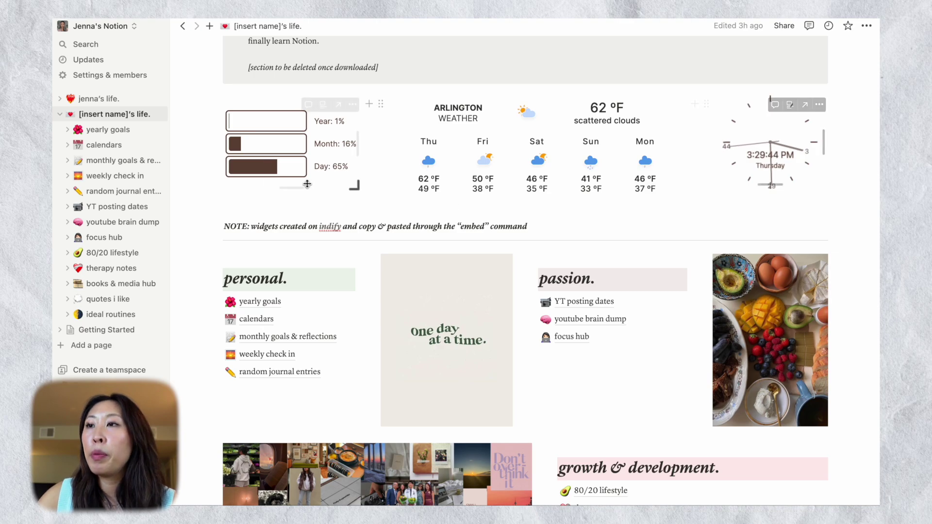
mouse_move(314, 158)
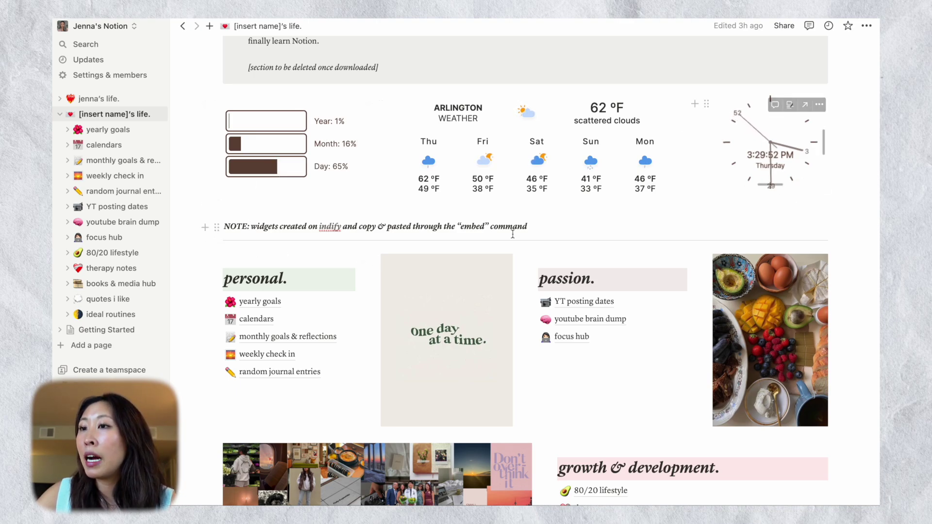
mouse_move(327, 232)
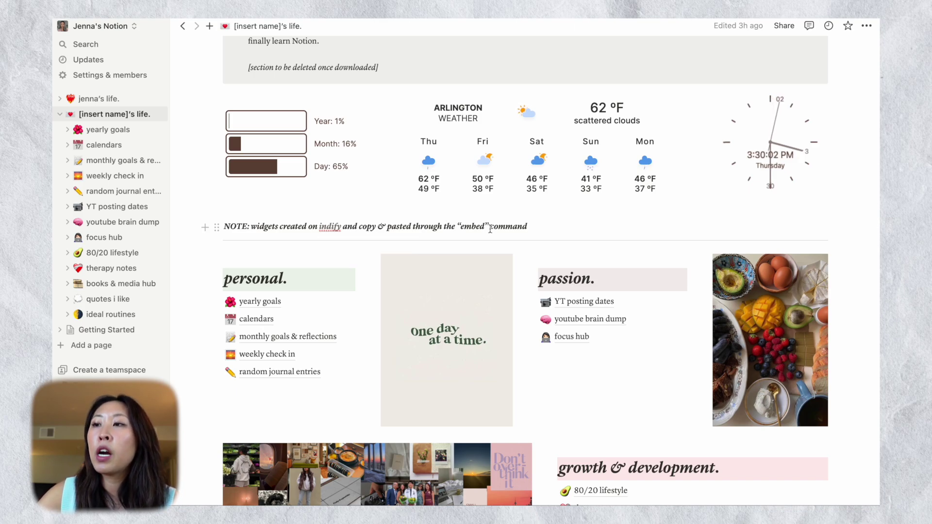
Step: Insert an empty Embed block on a new line below the note about the widgets
left_click(573, 224)
key("Return")
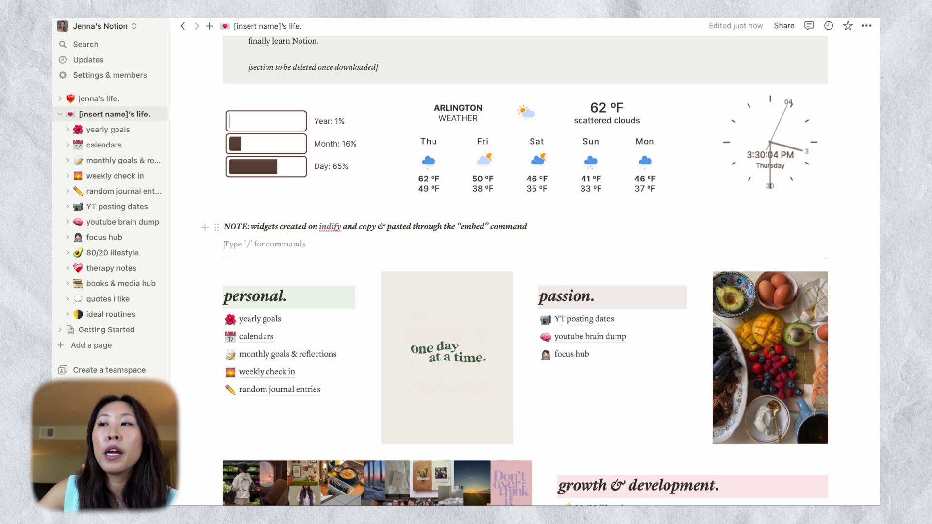
type("/")
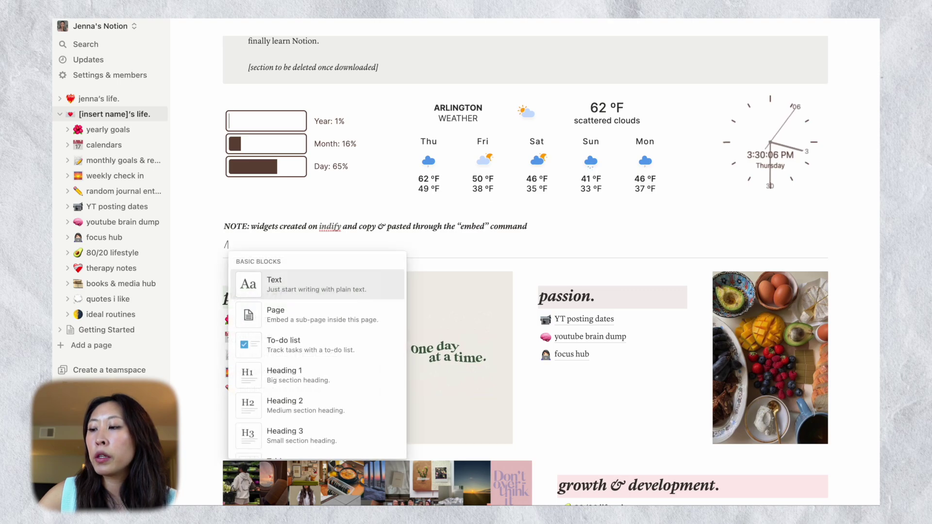
type("embed")
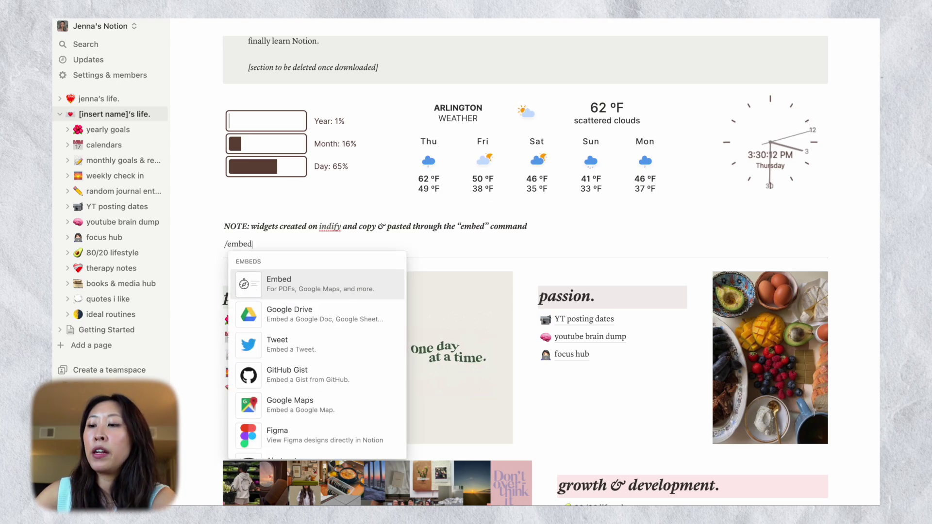
key("Return")
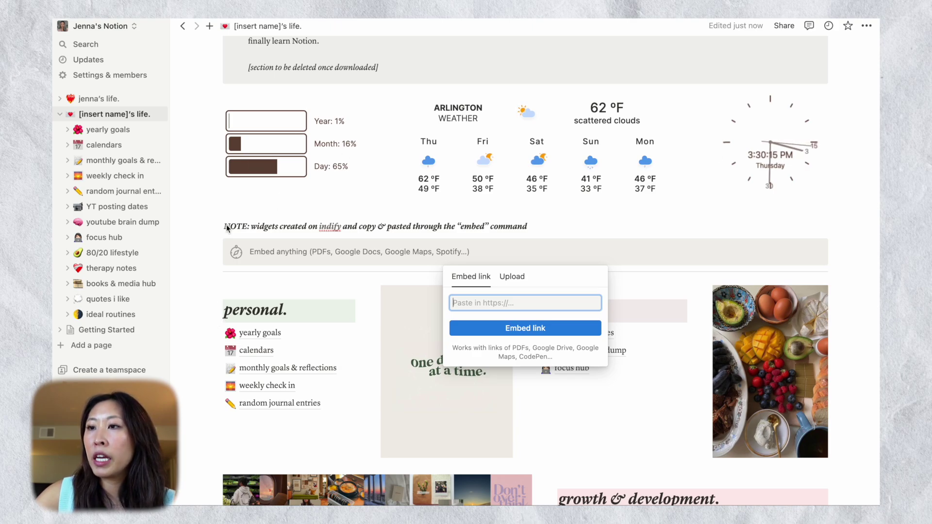
left_click(184, 262)
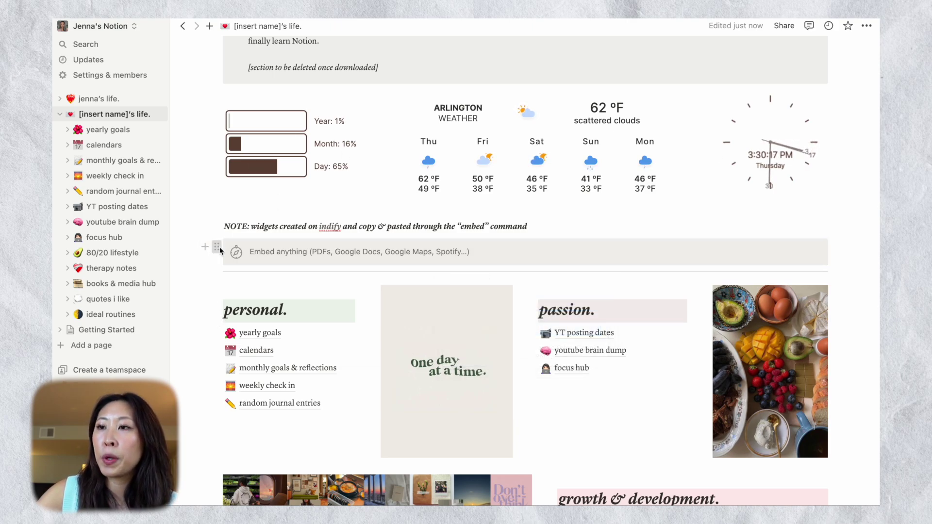
Step: Delete the empty Embed block below the widgets note
left_click(219, 247)
key("Down")
key("Return")
Step: Open the yearly goals page and examine its goal checklists, quarterly and monthly breakdowns, and list of intentions
scroll(209, 243, "down", 5)
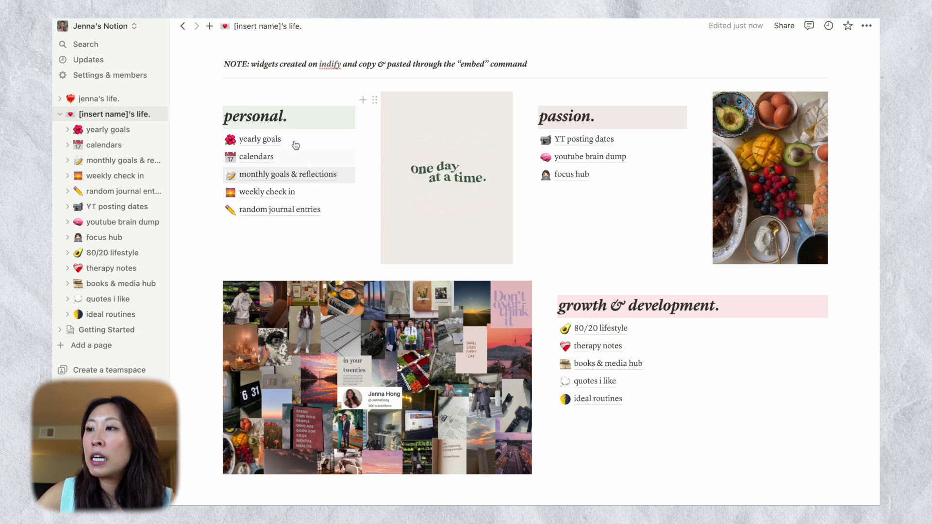
left_click(260, 141)
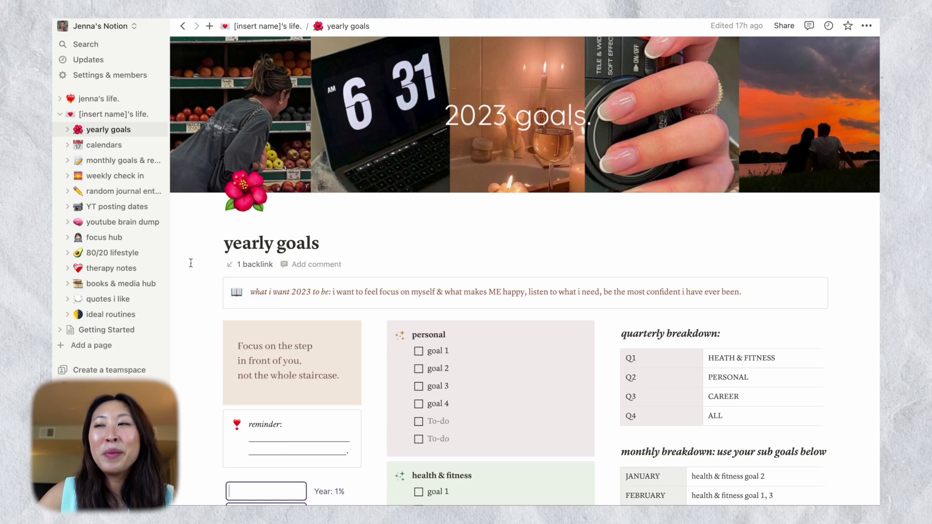
scroll(191, 262, "down", 5)
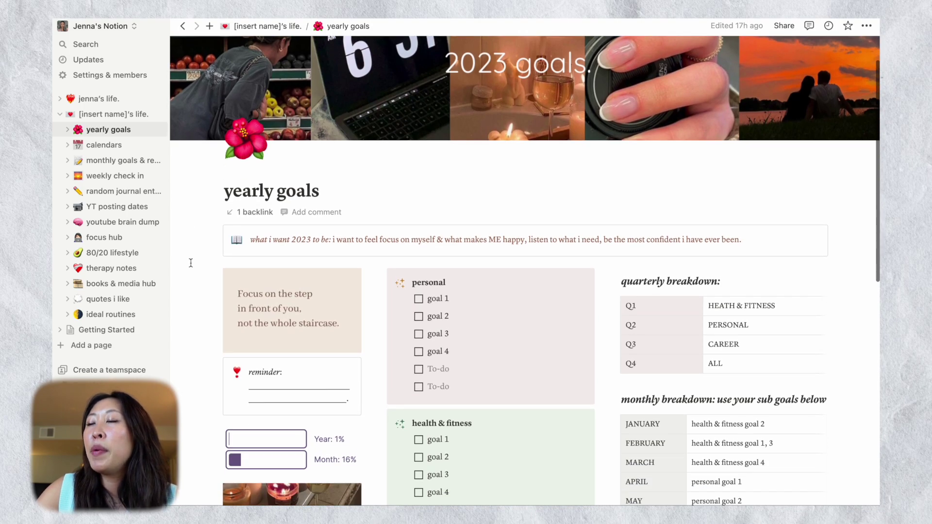
scroll(190, 262, "down", 1)
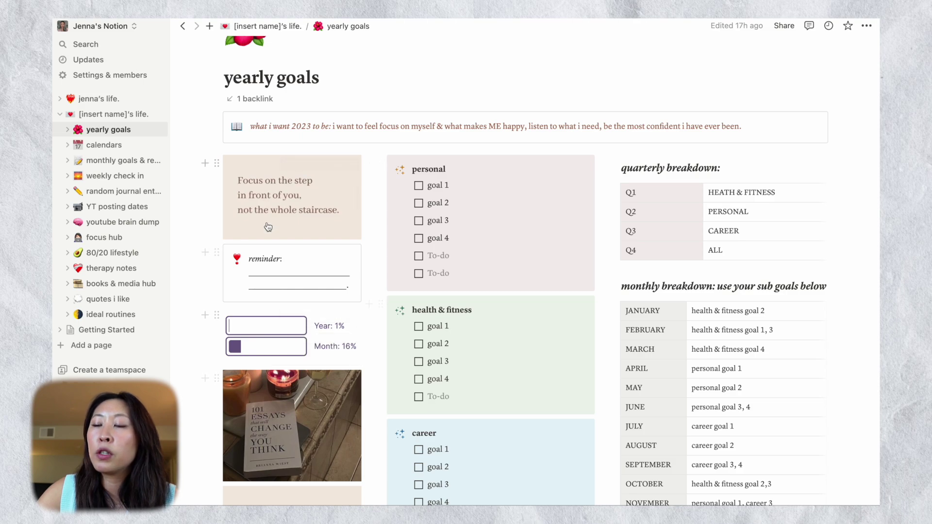
mouse_move(280, 347)
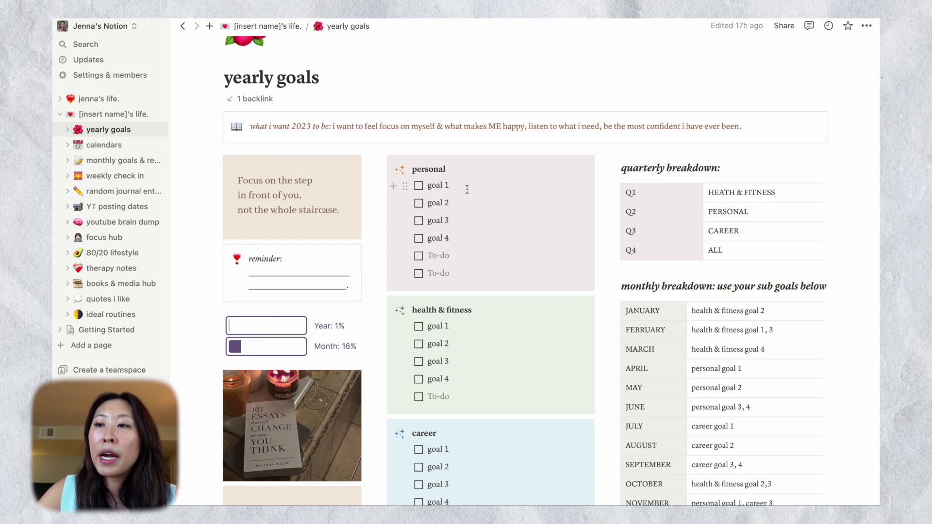
scroll(467, 187, "down", 1)
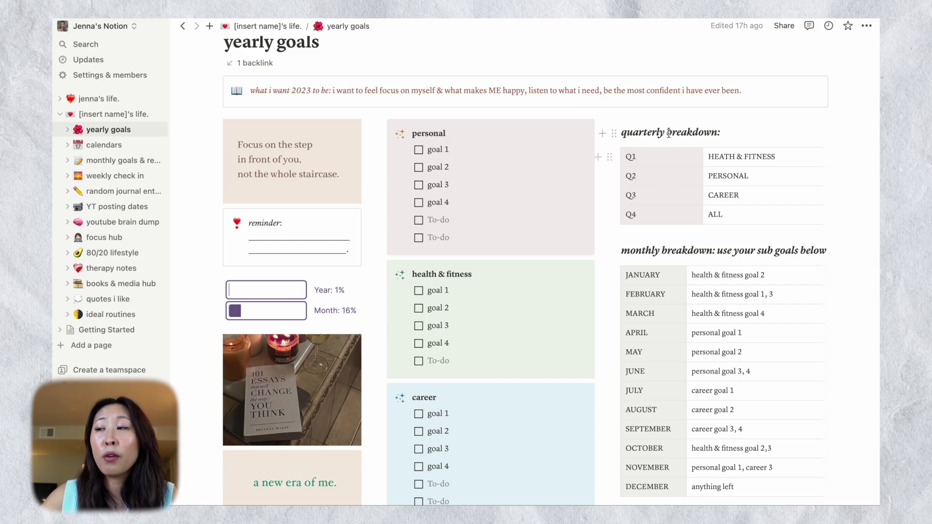
scroll(674, 196, "down", 3)
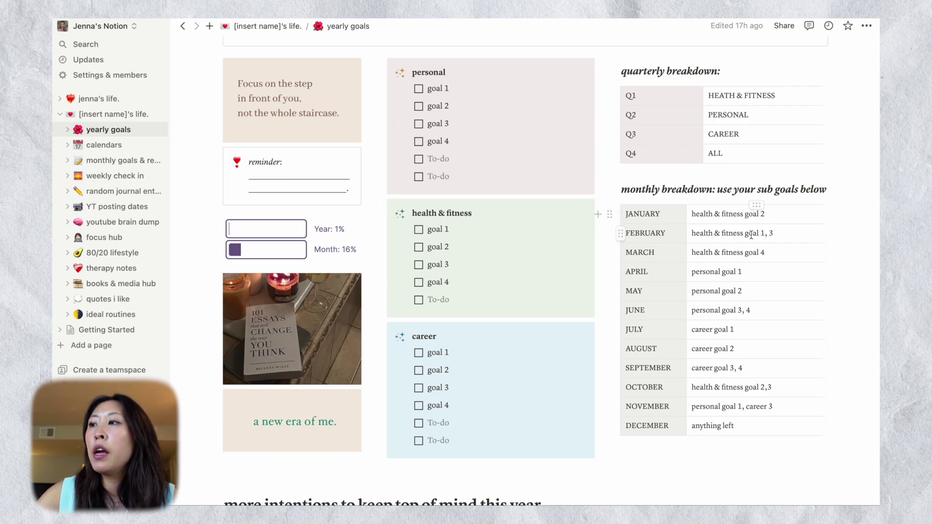
scroll(631, 219, "up", 5)
scroll(513, 205, "down", 5)
scroll(513, 204, "down", 5)
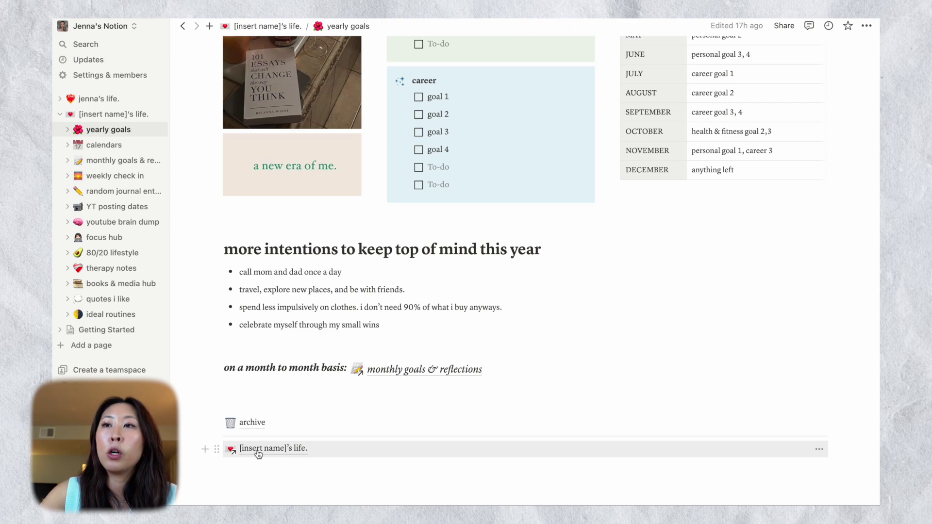
Step: View the archive sub-page linked at the end of yearly goals and return to the yearly goals page
scroll(340, 335, "down", 2)
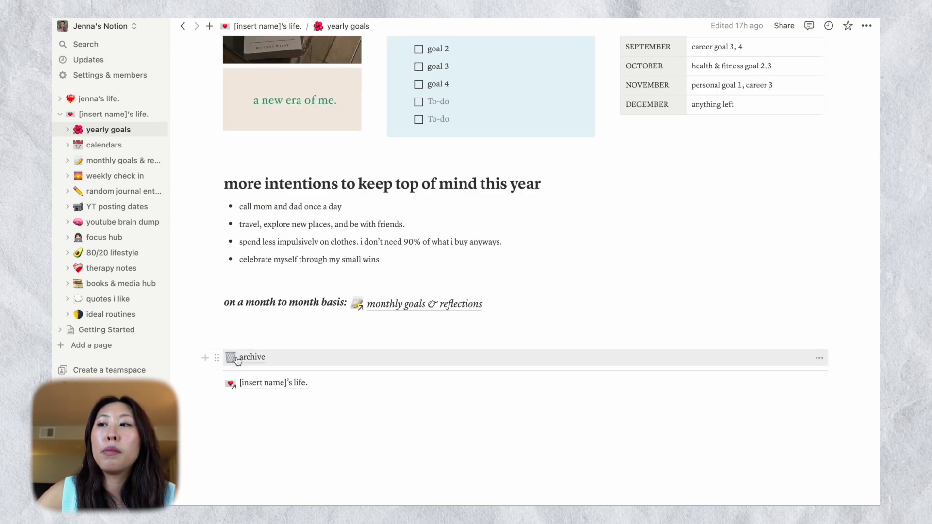
scroll(396, 308, "down", 1)
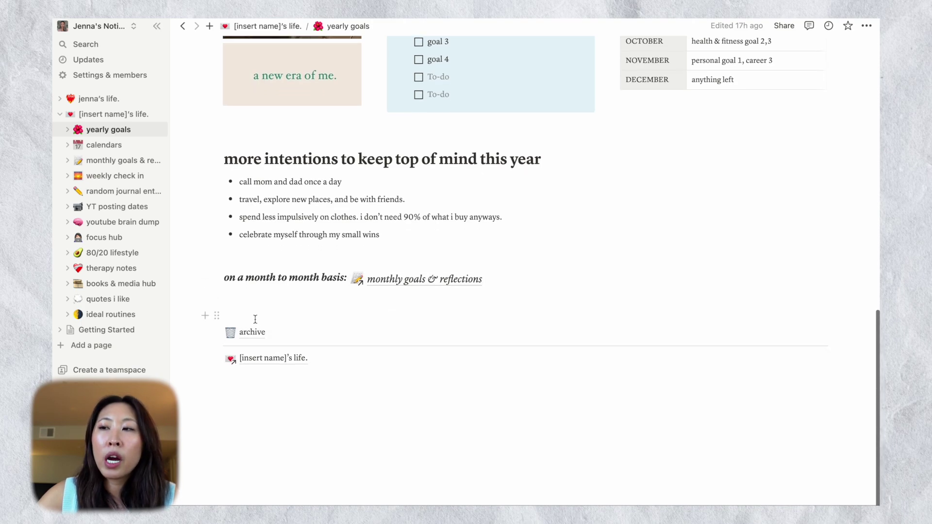
left_click(252, 330)
left_click(353, 26)
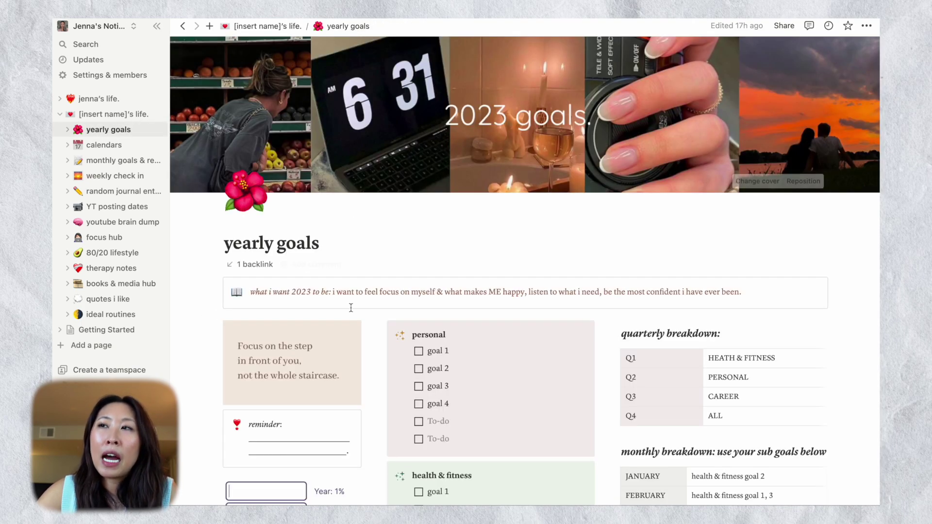
Step: Cut the whole "more intentions to keep top of mind this year" section and paste it into the yearly goals archive page
scroll(579, 387, "down", 3)
scroll(579, 387, "down", 6)
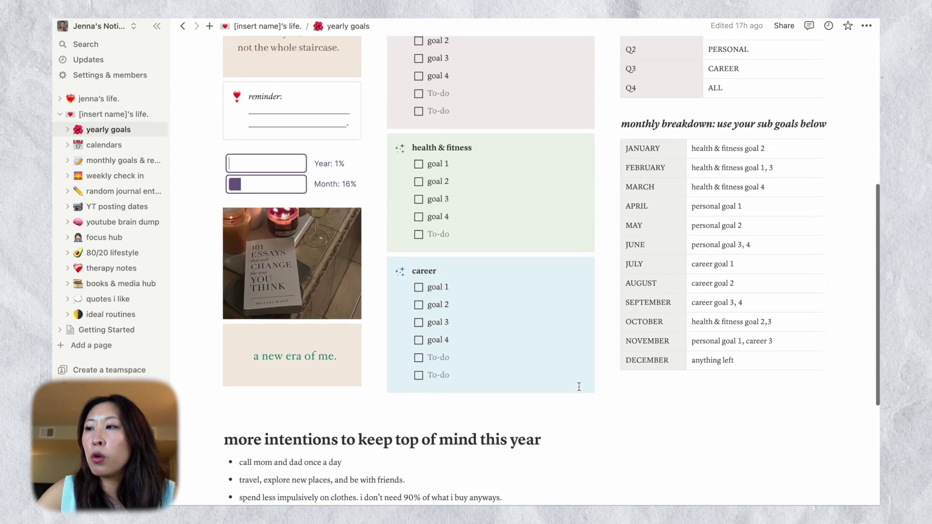
scroll(578, 386, "down", 3)
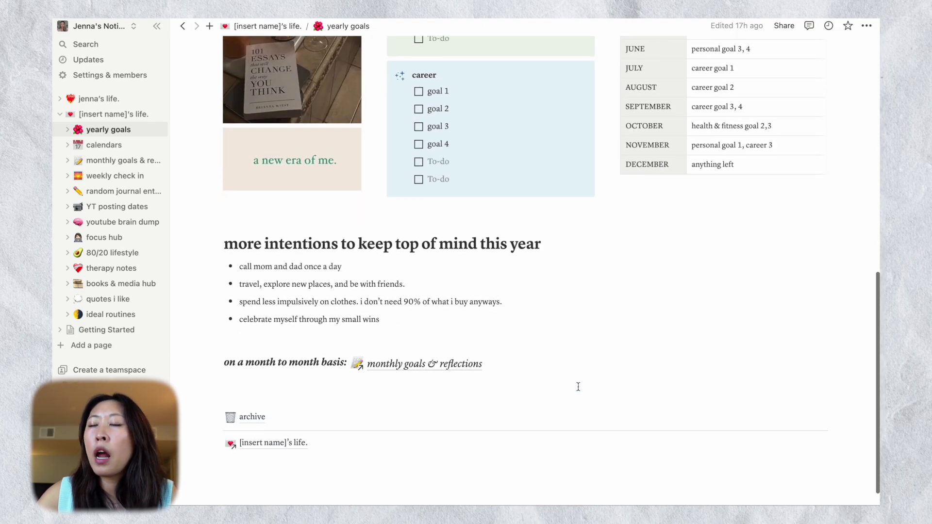
left_click(187, 225)
left_click_drag(192, 227, 610, 338)
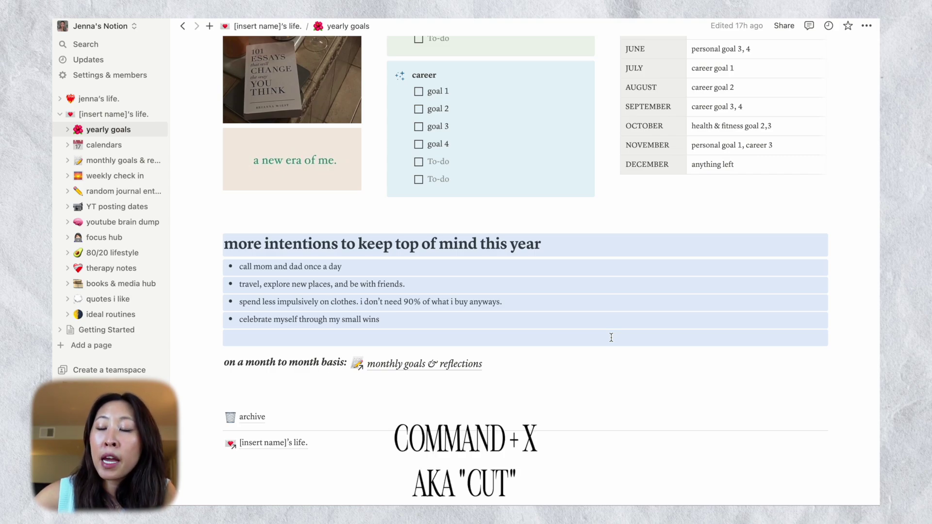
key("super+x")
left_click(281, 322)
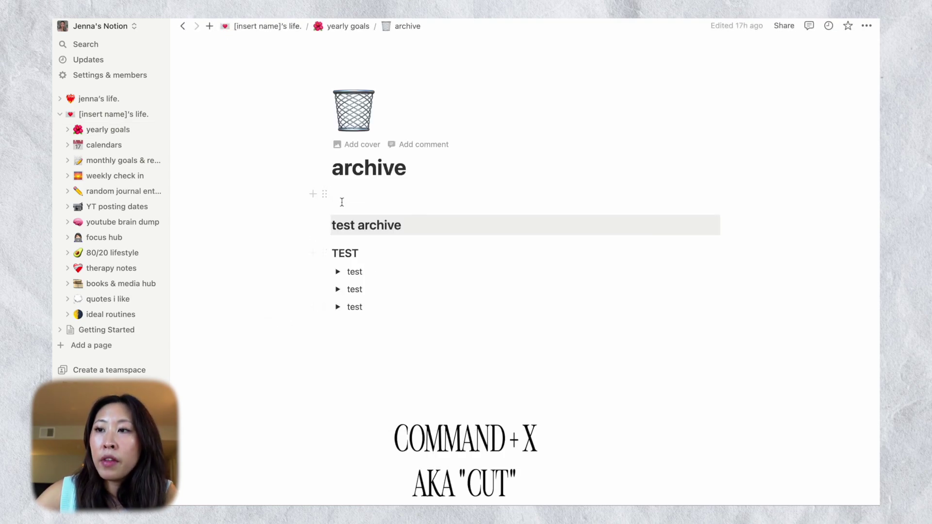
key("super+v")
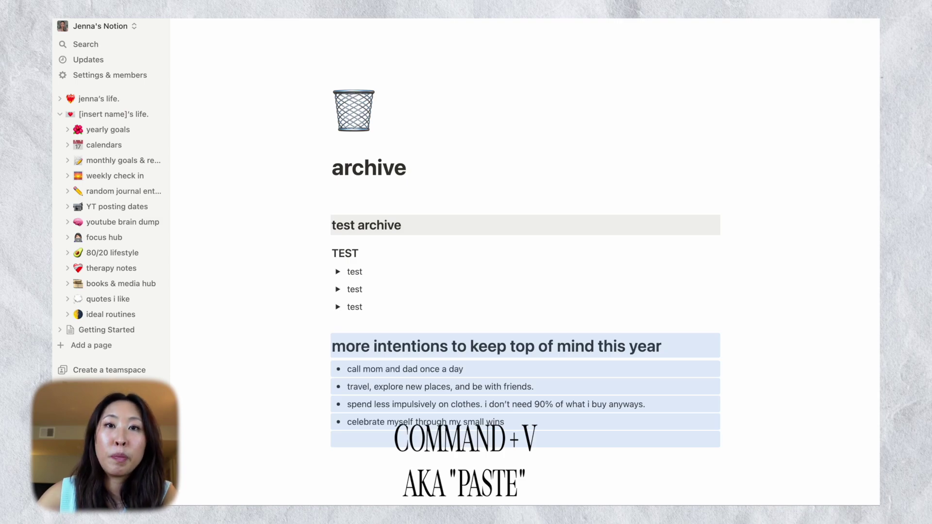
Step: Remove the pasted section from the archive and undo the cut on the yearly goals page
key("BackSpace")
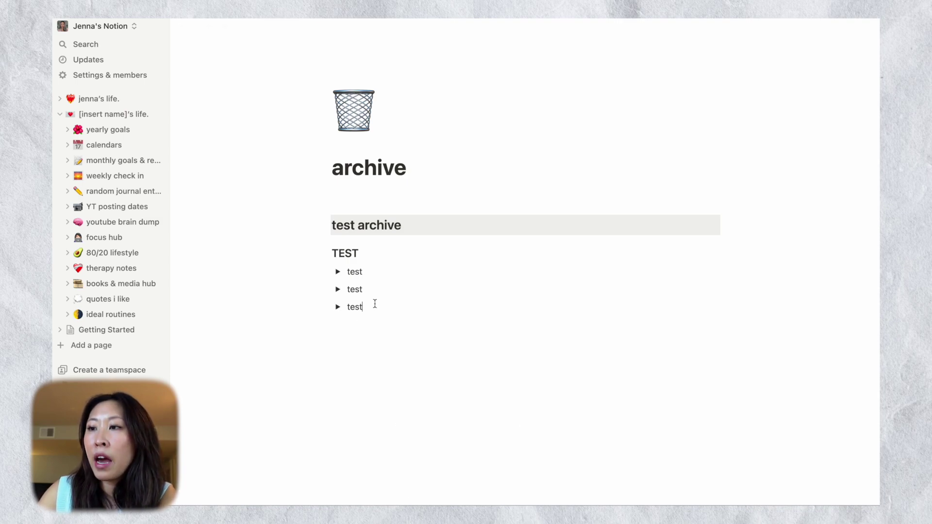
key("super+z")
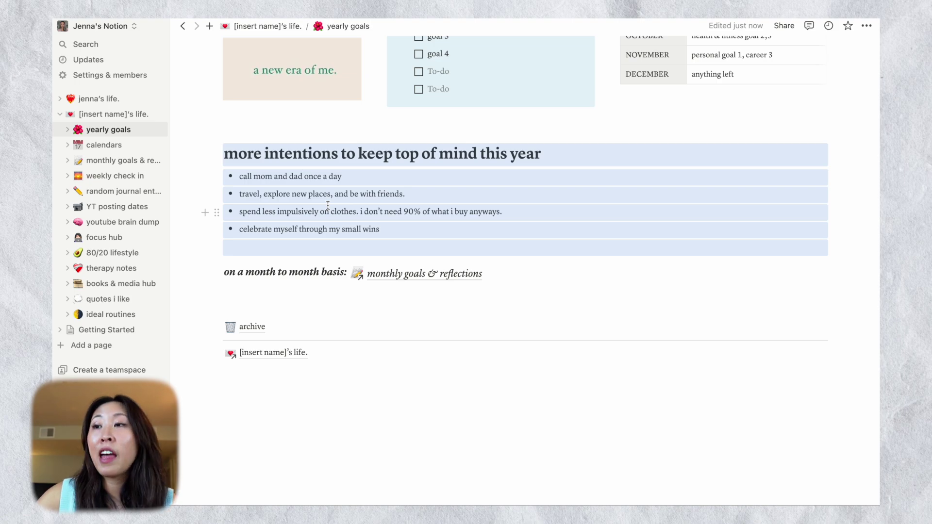
left_click(272, 291)
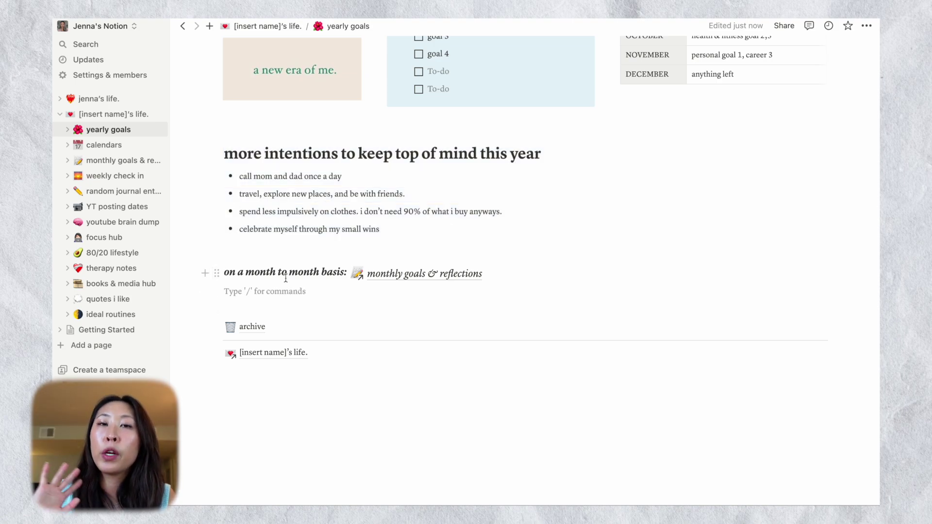
Step: Open the linked monthly goals & reflections page and review its focus goals and end of month reflection prompts
left_click(423, 274)
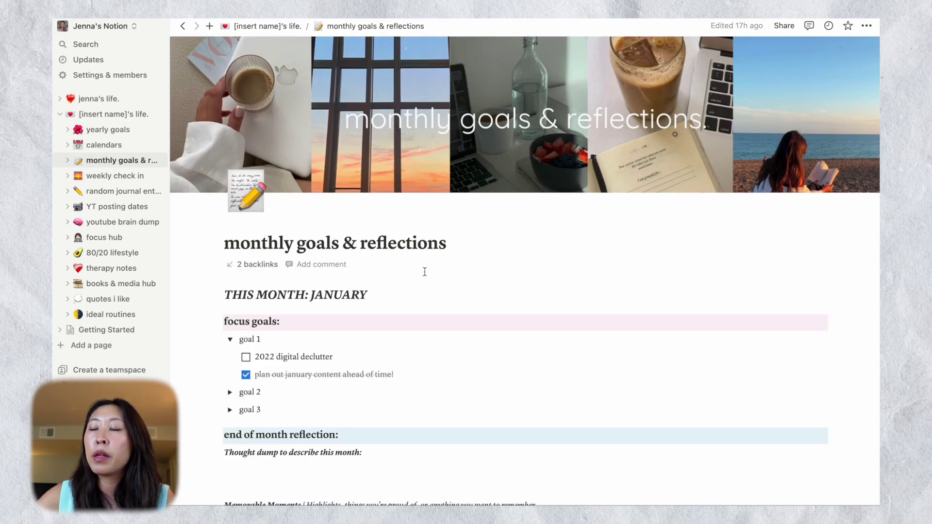
scroll(425, 271, "down", 5)
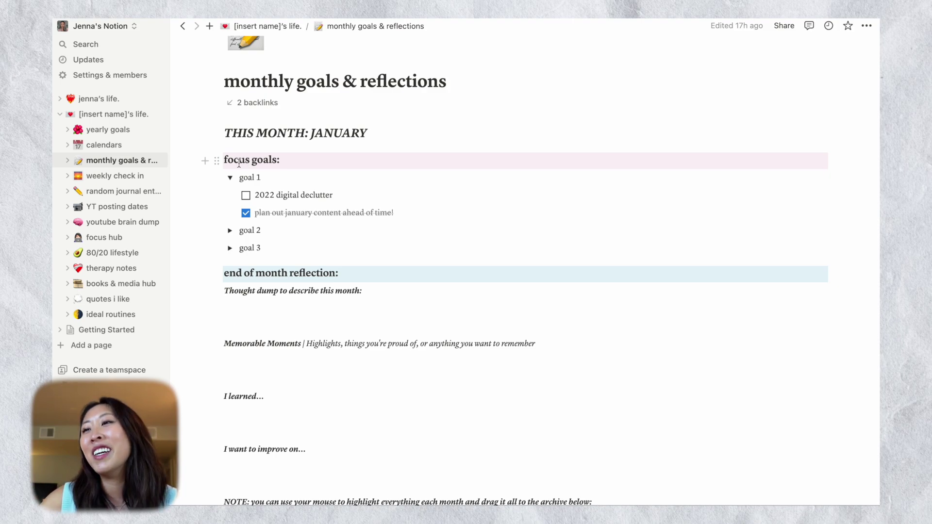
scroll(291, 296, "down", 1)
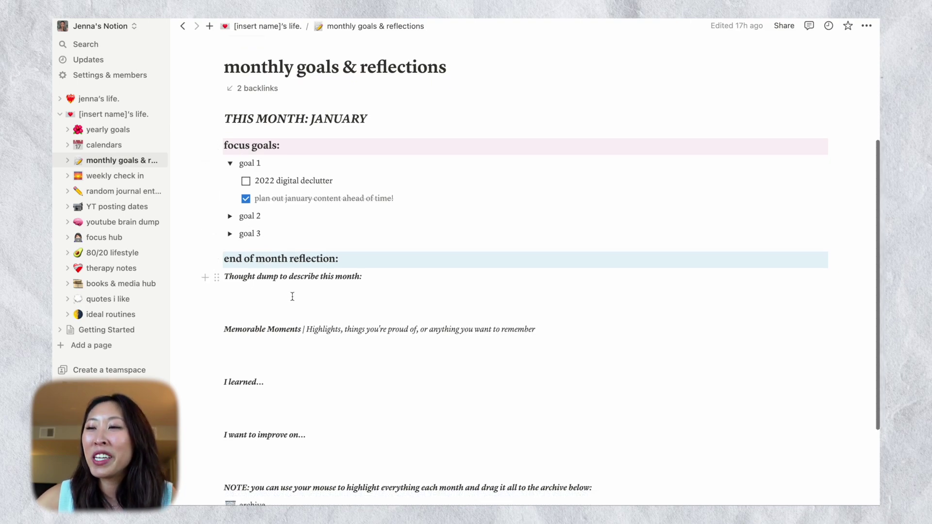
Step: Select everything from the "THIS MONTH: JANUARY" heading through the "I want to improve on..." section, and clear the selection
left_click(284, 276)
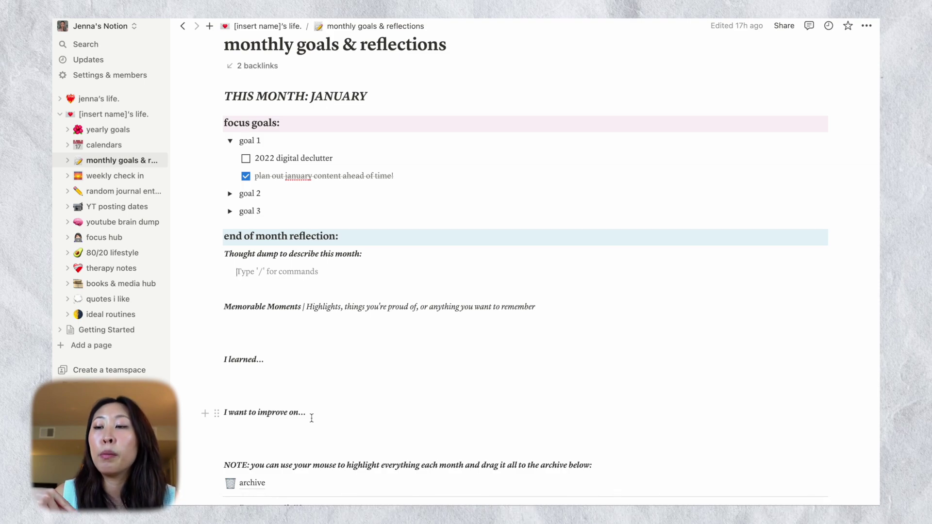
scroll(312, 417, "down", 2)
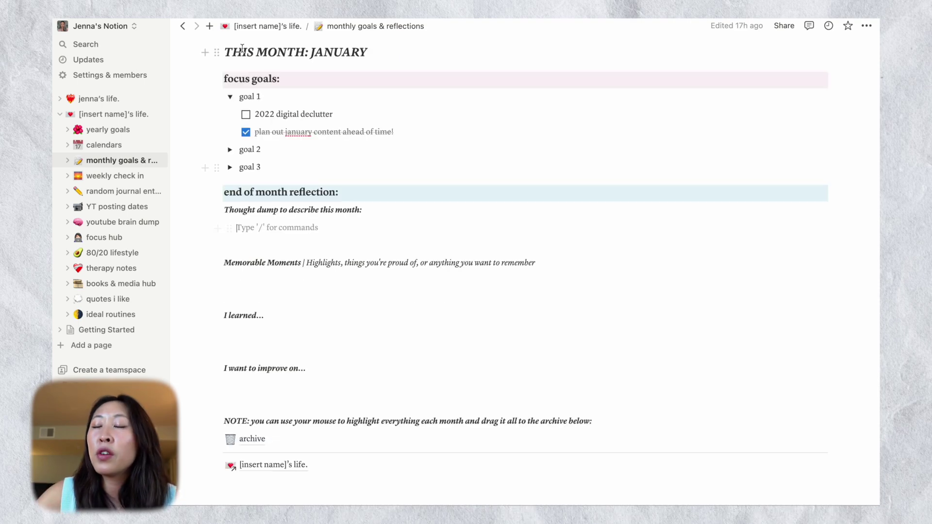
left_click(181, 46)
scroll(183, 47, "up", 1)
left_click_drag(188, 54, 733, 411)
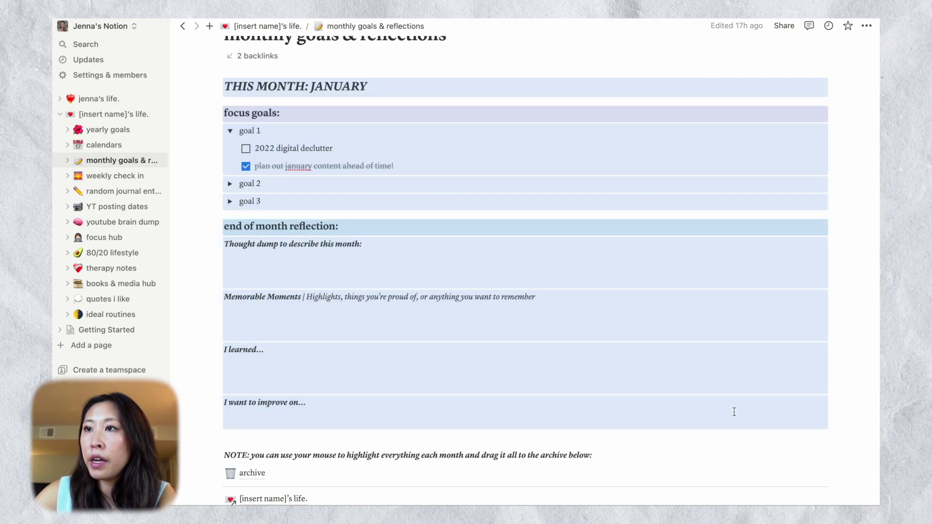
left_click(482, 327)
scroll(482, 328, "down", 2)
Step: Open the weekly check in page and review its check in prompts, things from last week, reminders and "Tasks to Do This Week" table
left_click(128, 176)
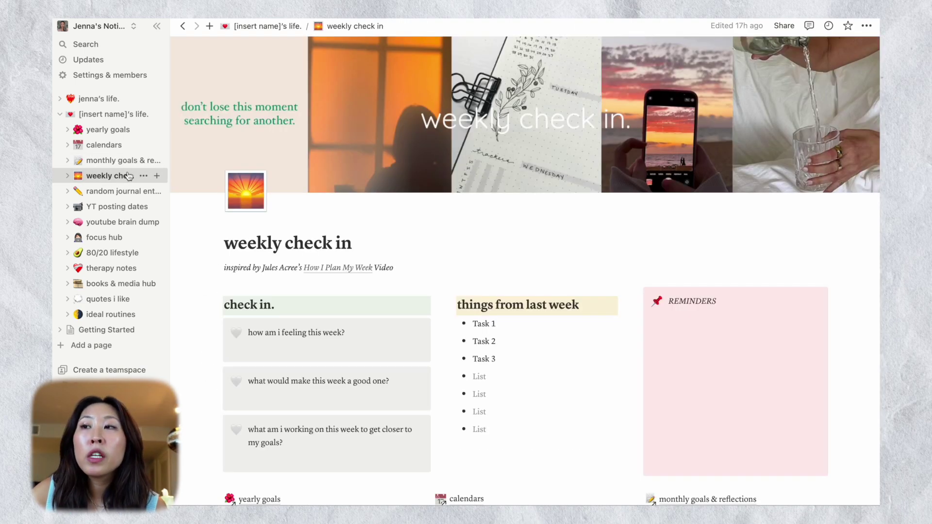
scroll(187, 297, "down", 2)
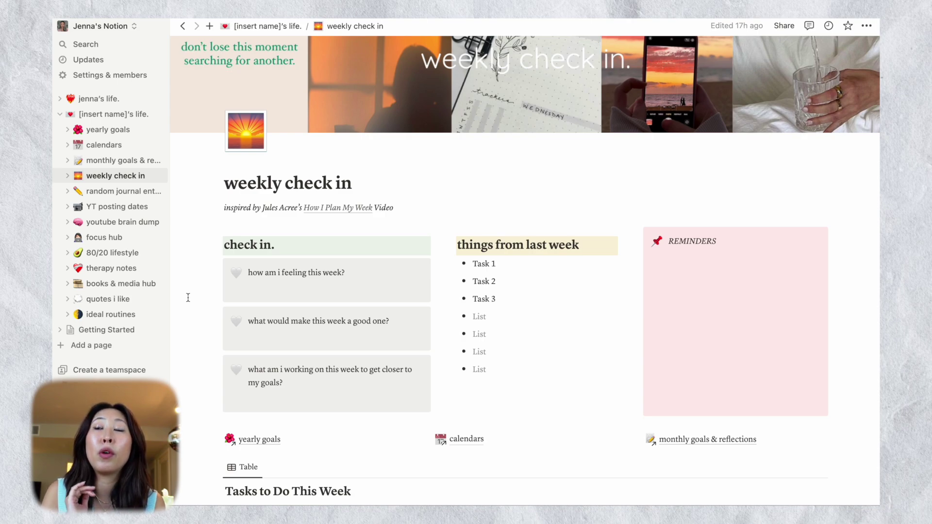
scroll(188, 297, "down", 1)
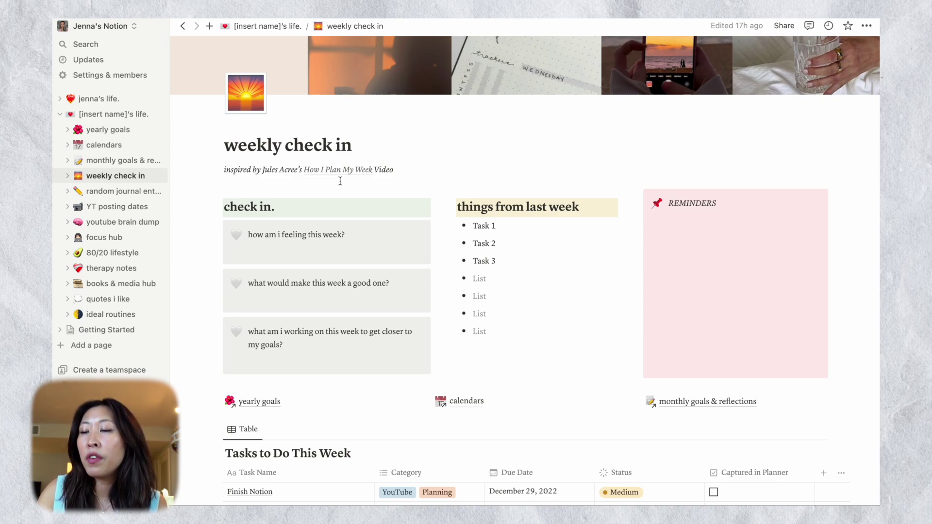
scroll(341, 181, "down", 1)
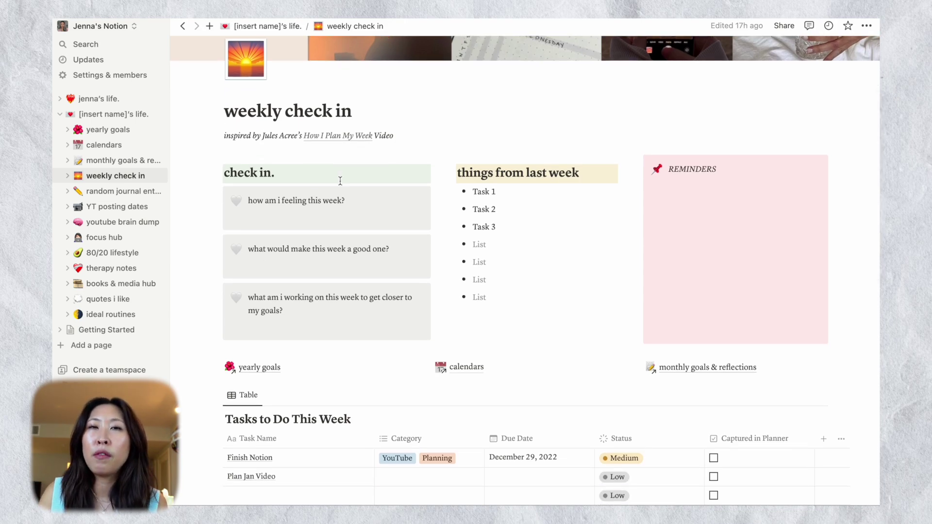
scroll(340, 181, "down", 3)
scroll(340, 181, "up", 1)
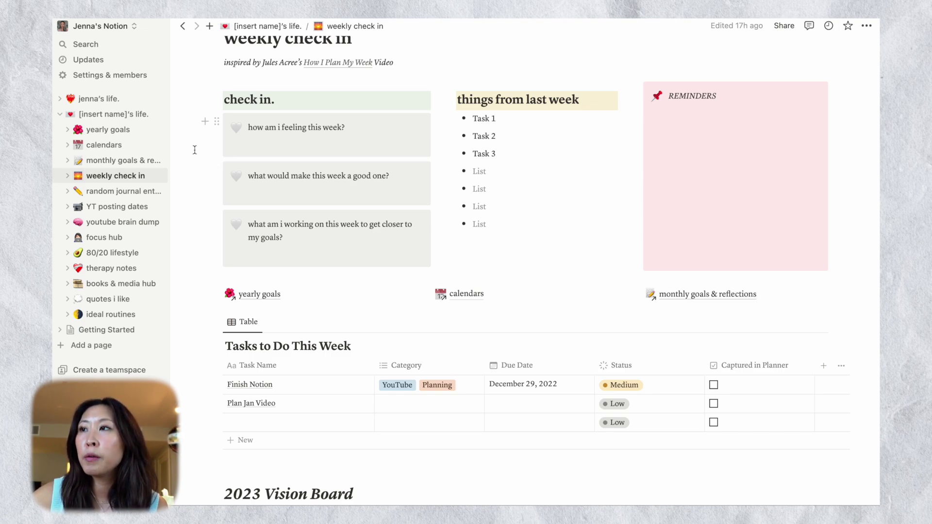
scroll(194, 150, "up", 1)
scroll(204, 145, "down", 1)
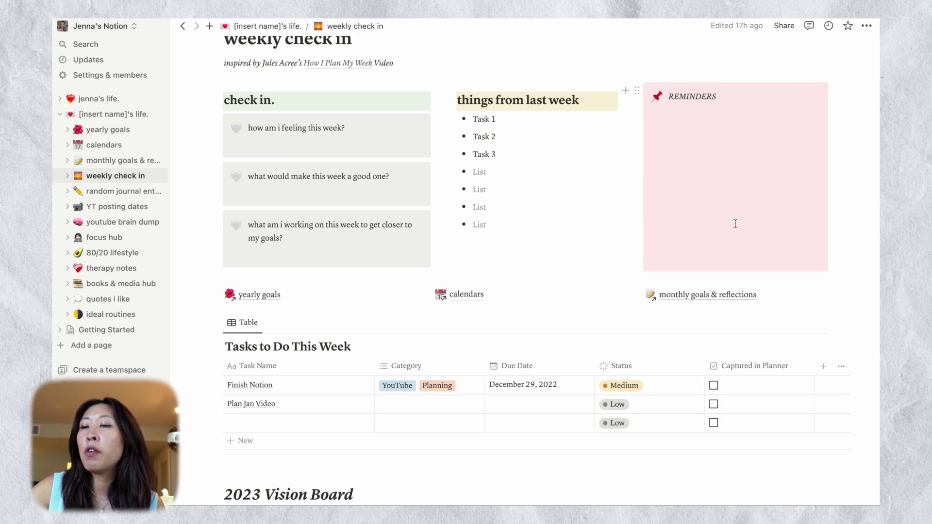
scroll(285, 329, "down", 2)
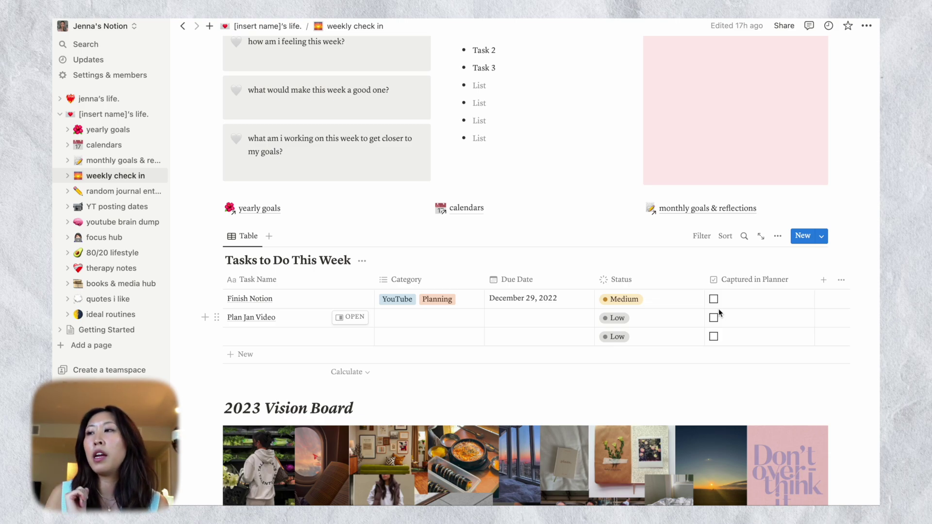
Step: View the 2023 Vision Board, open the upload options for replacing its image and close them without choosing a file
scroll(310, 223, "down", 5)
scroll(311, 223, "down", 2)
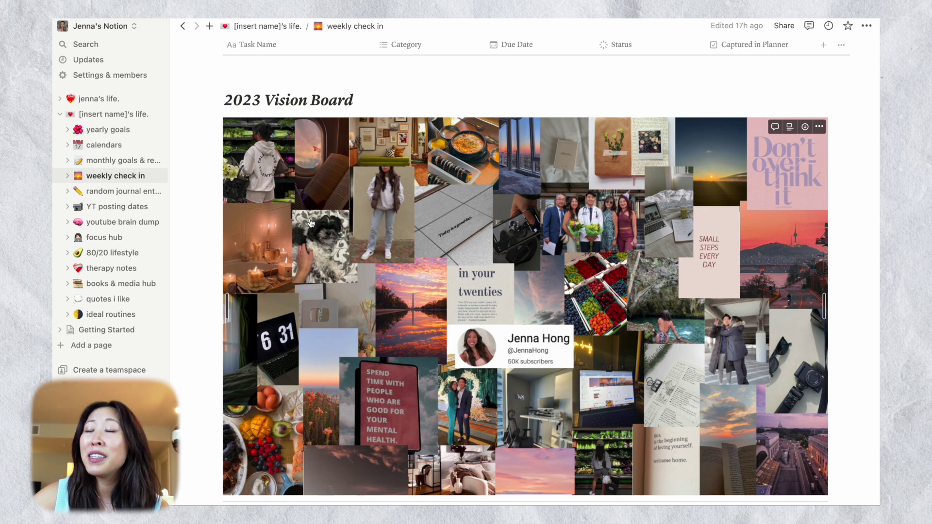
scroll(218, 141, "down", 1)
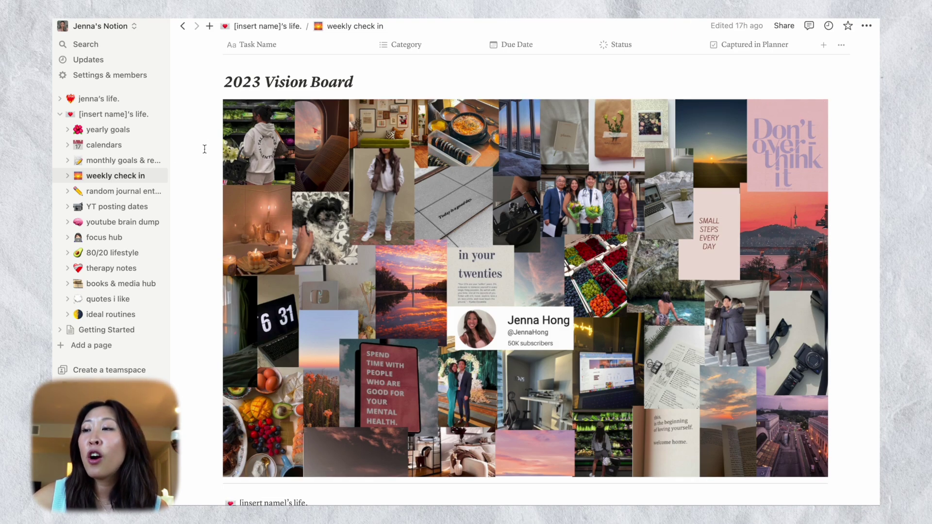
left_click(217, 107)
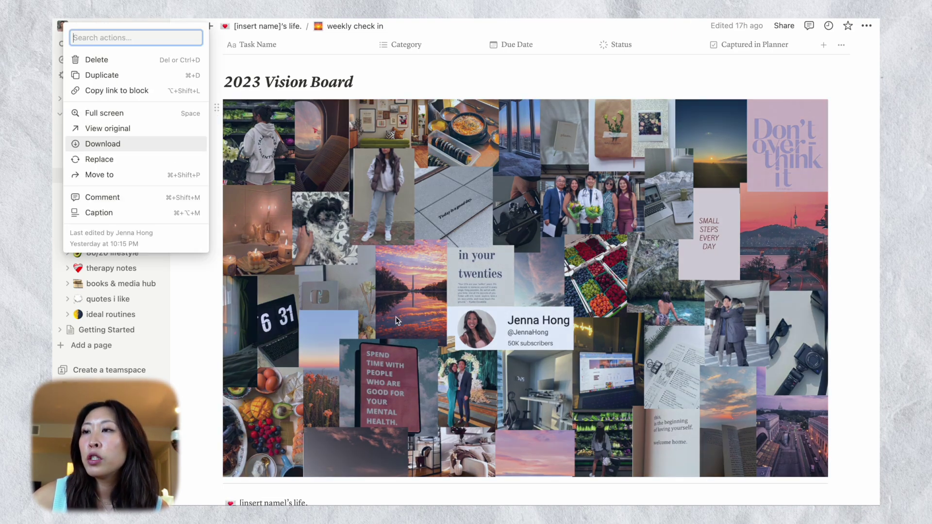
left_click(167, 161)
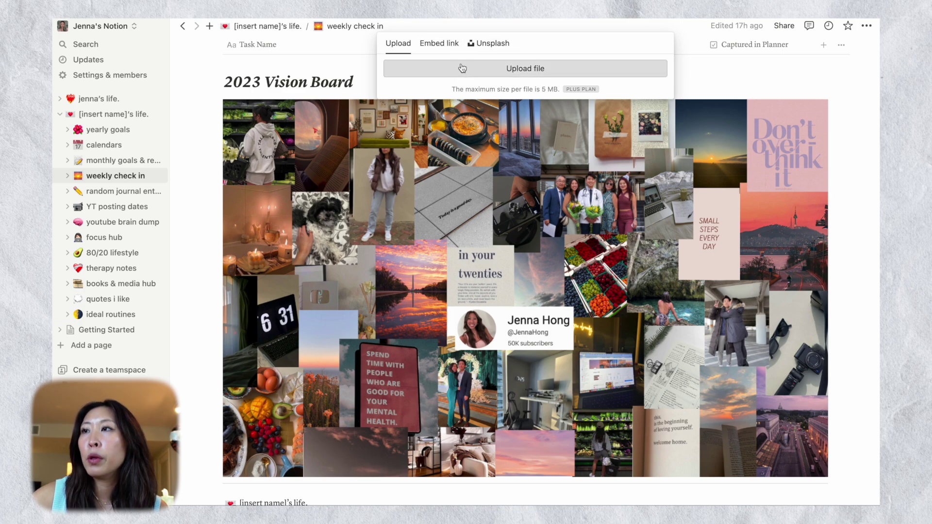
left_click(243, 203)
scroll(243, 202, "down", 2)
scroll(210, 220, "up", 10)
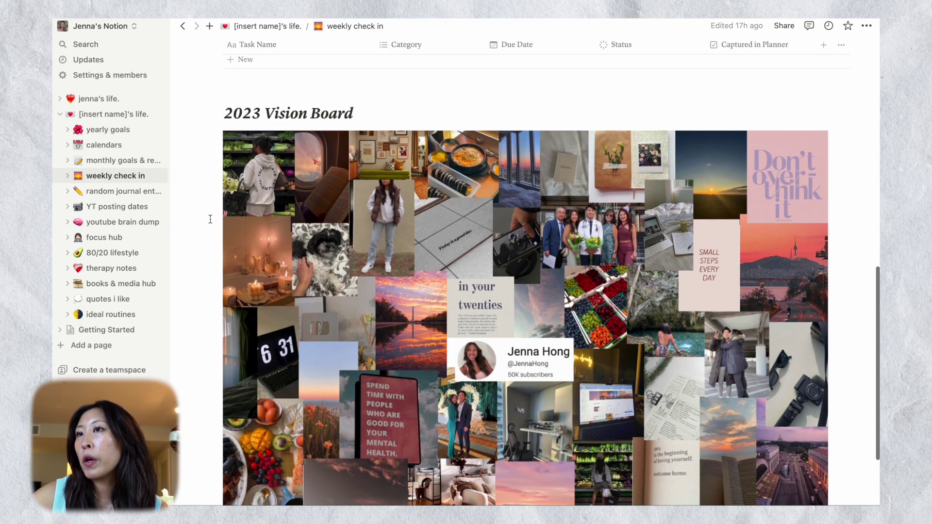
Step: Open the random journal entries page and write "i'm happy to film my notion tour right now!" after "Thoughts:"
left_click(121, 191)
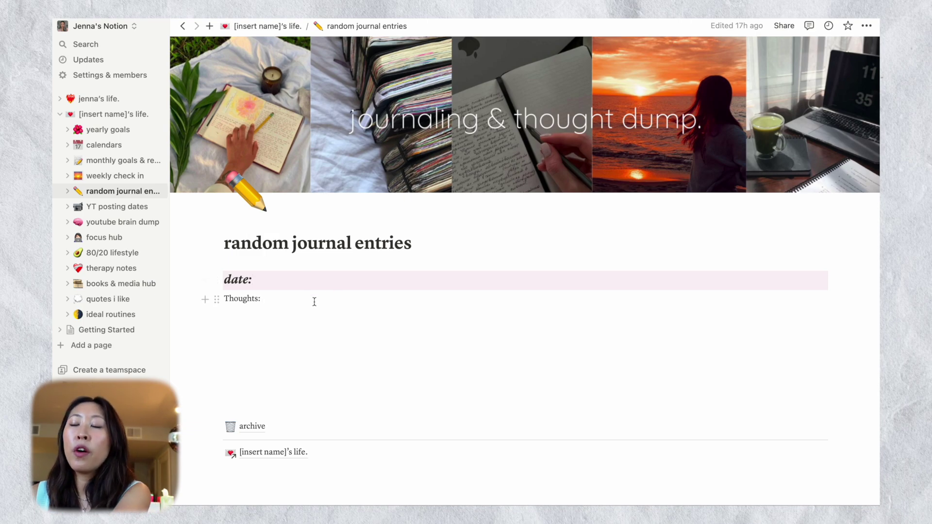
type("m ha")
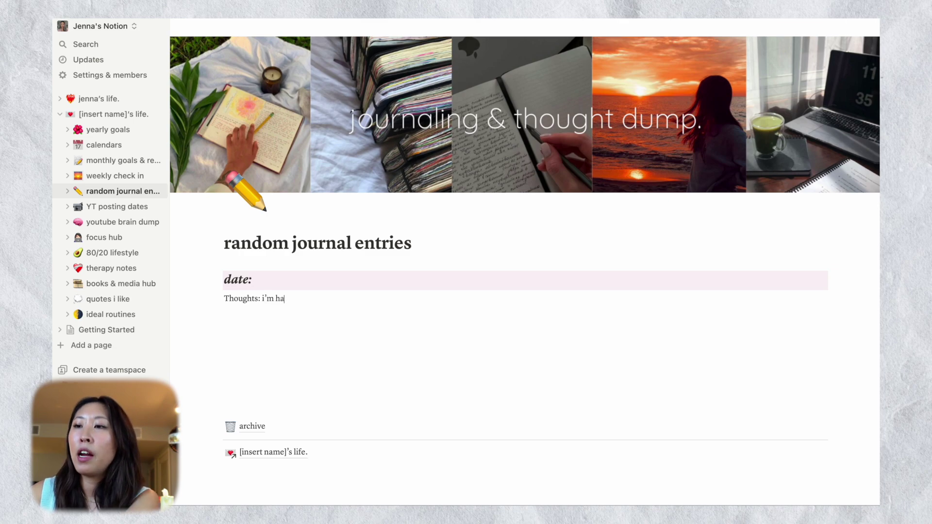
type("ppy to film my notion tour righ")
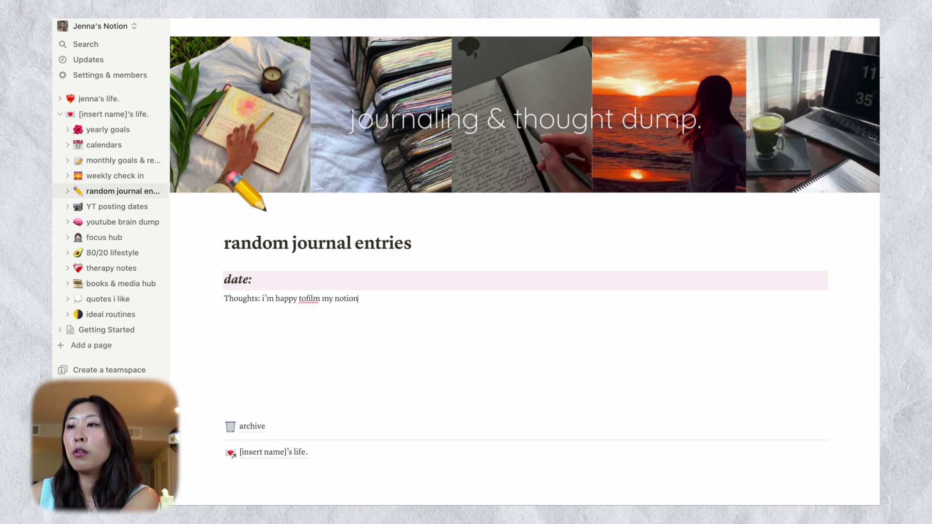
type("t now!")
Step: Delete the sample sentence after "Thoughts:" in the journal entry, keeping the label
left_click(306, 300)
double_click(413, 299)
left_click_drag(384, 304, 262, 299)
key("BackSpace")
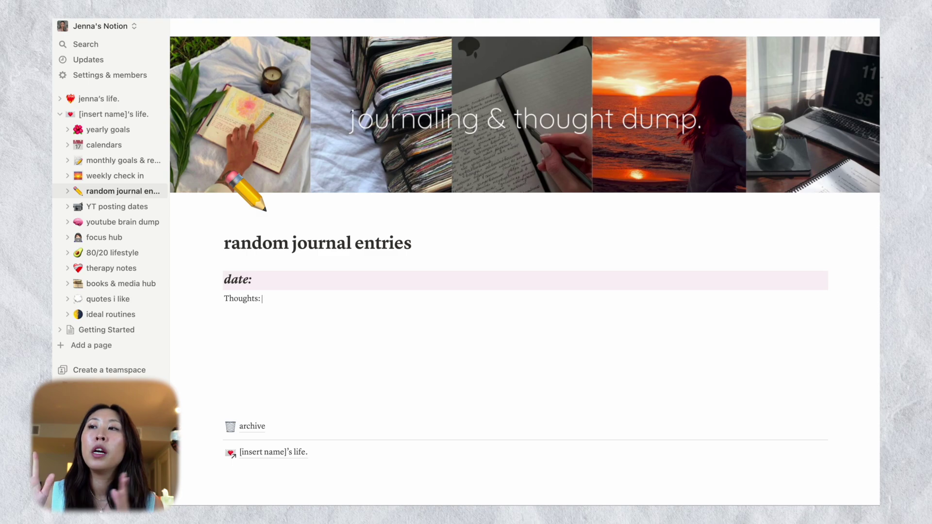
Step: Return to the "[insert name]'s life." home page and open the YT posting dates page from the passion section
left_click(265, 451)
scroll(256, 184, "down", 10)
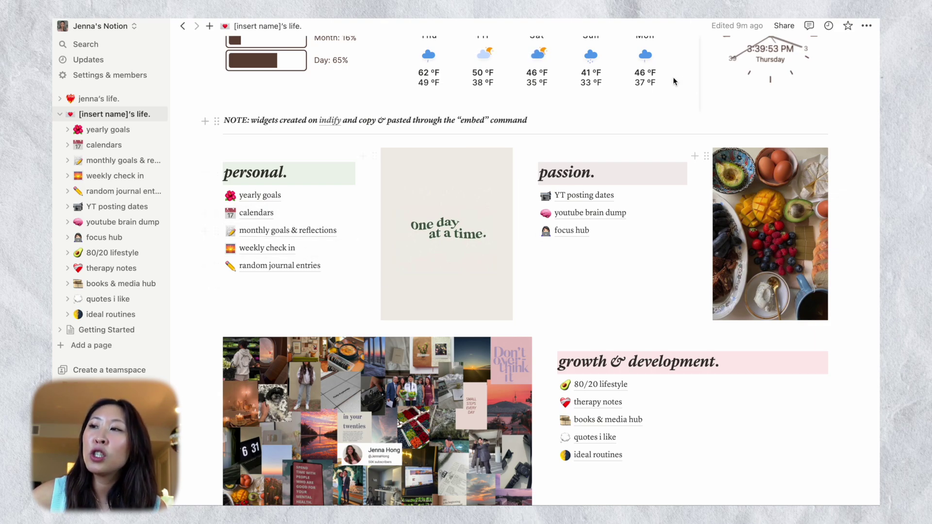
left_click(590, 198)
scroll(271, 285, "down", 3)
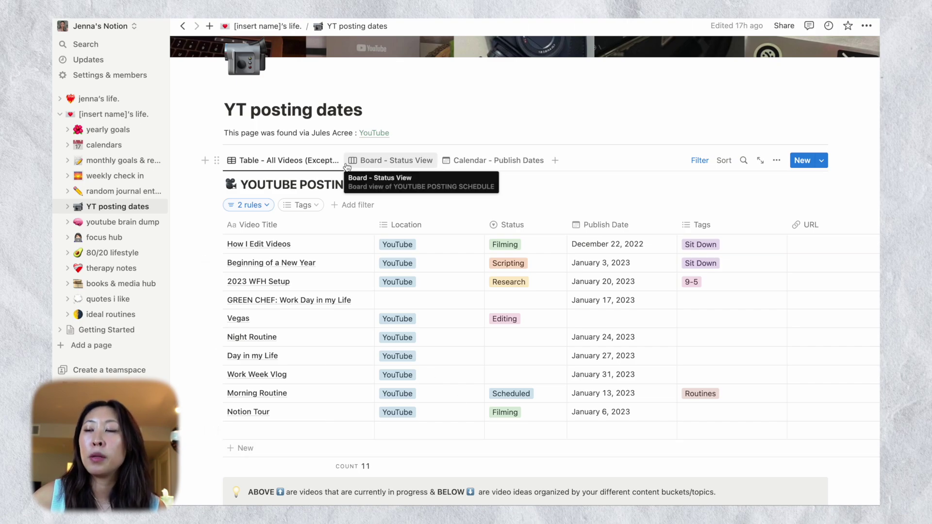
Step: Open the "How I Edit Videos" entry of the YouTube posting schedule to view its properties, and close it
left_click(351, 244)
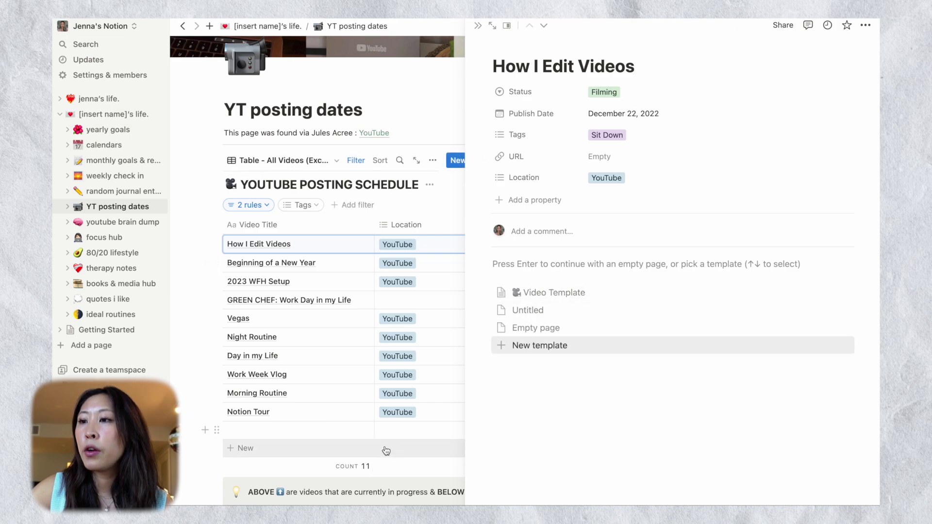
left_click(393, 431)
key("Escape")
key("Escape")
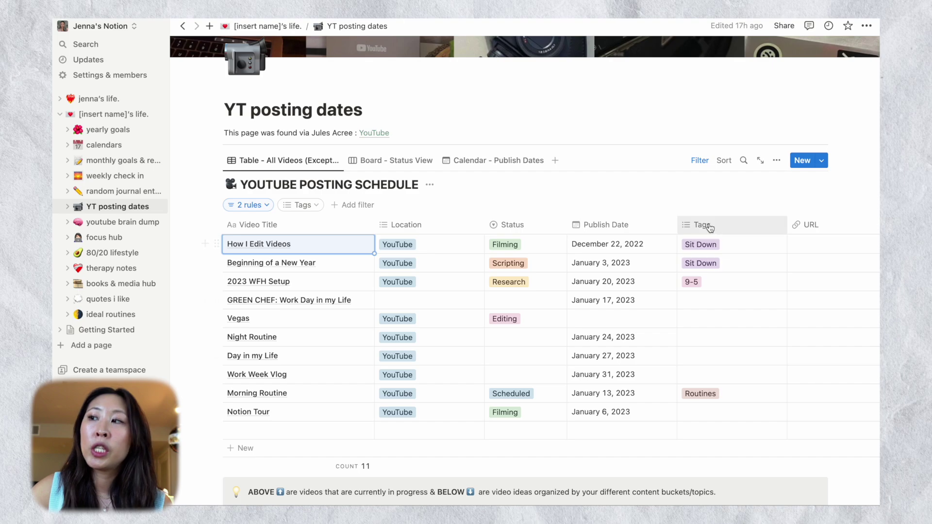
Step: View the YouTube posting schedule as "Board - Status View" and as "Calendar - Publish Dates"
left_click(388, 163)
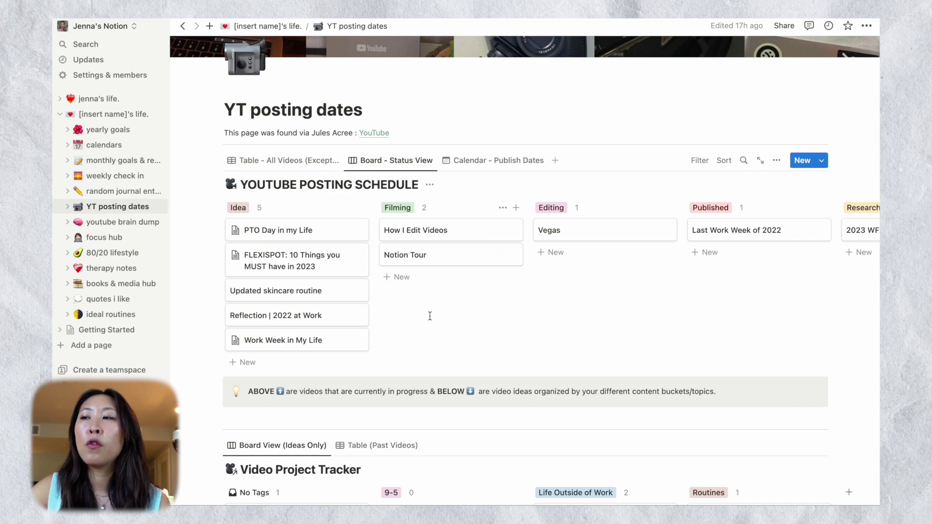
left_click(499, 160)
scroll(191, 335, "down", 2)
scroll(191, 339, "up", 1)
scroll(191, 340, "down", 2)
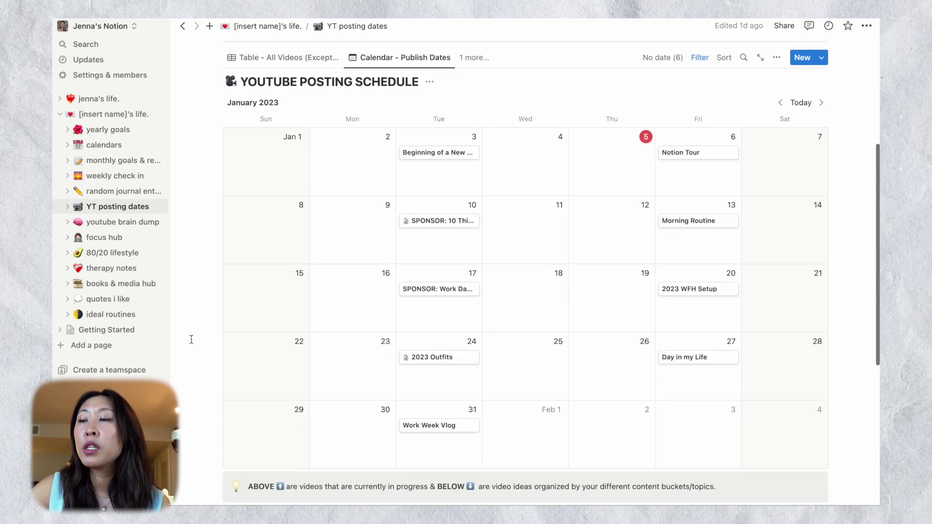
scroll(191, 339, "down", 1)
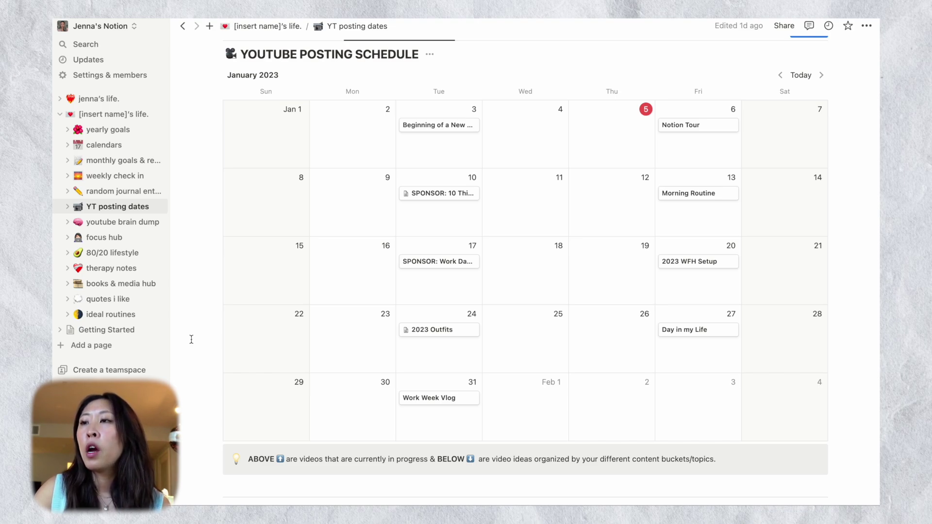
Step: Examine the Video Project Tracker's ideas board and its tag columns below the posting schedule
scroll(191, 339, "down", 4)
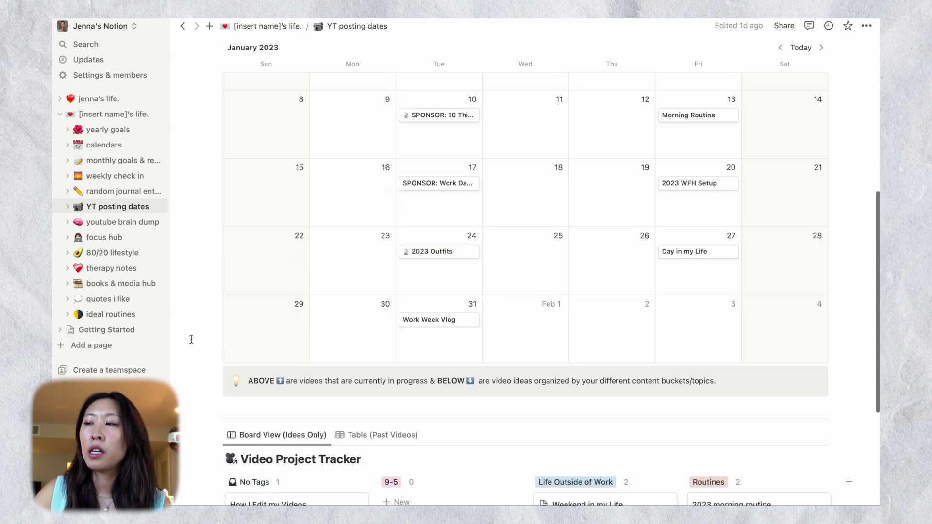
scroll(191, 339, "down", 5)
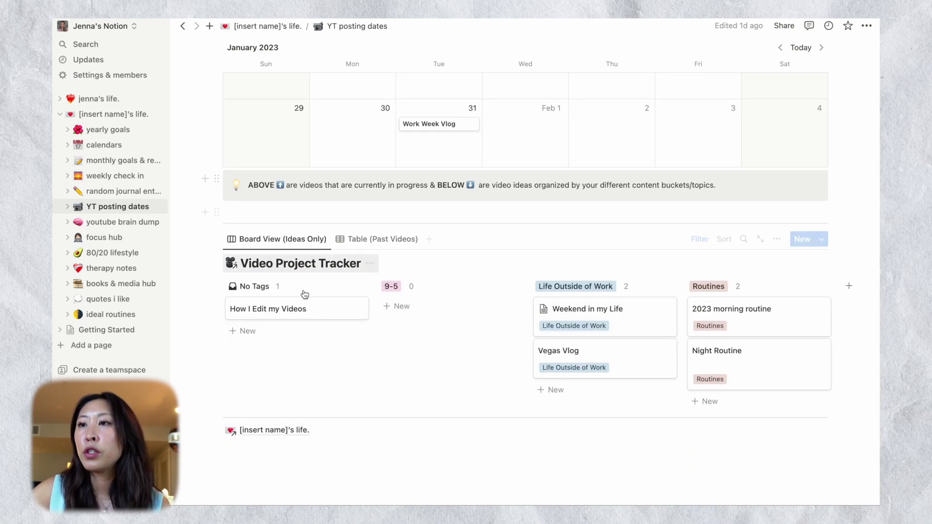
scroll(308, 381, "up", 1)
scroll(307, 382, "up", 5)
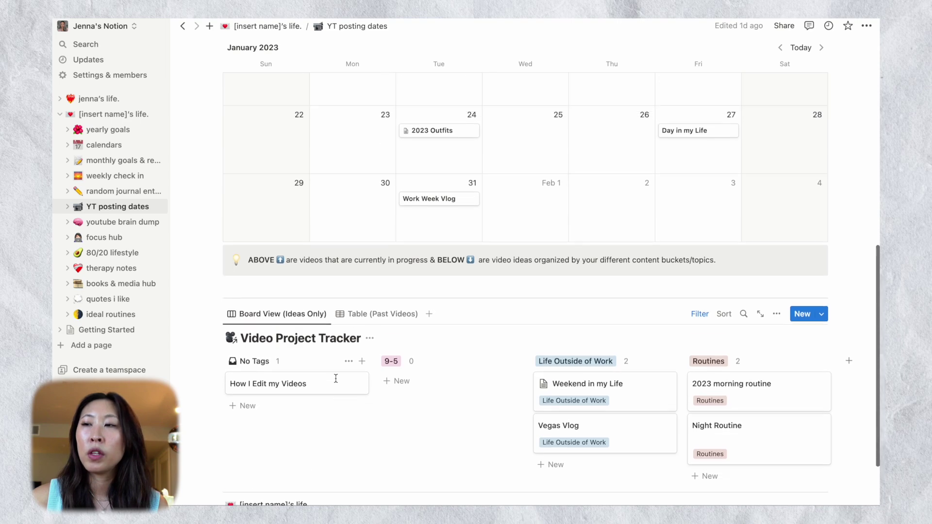
scroll(324, 294, "down", 5)
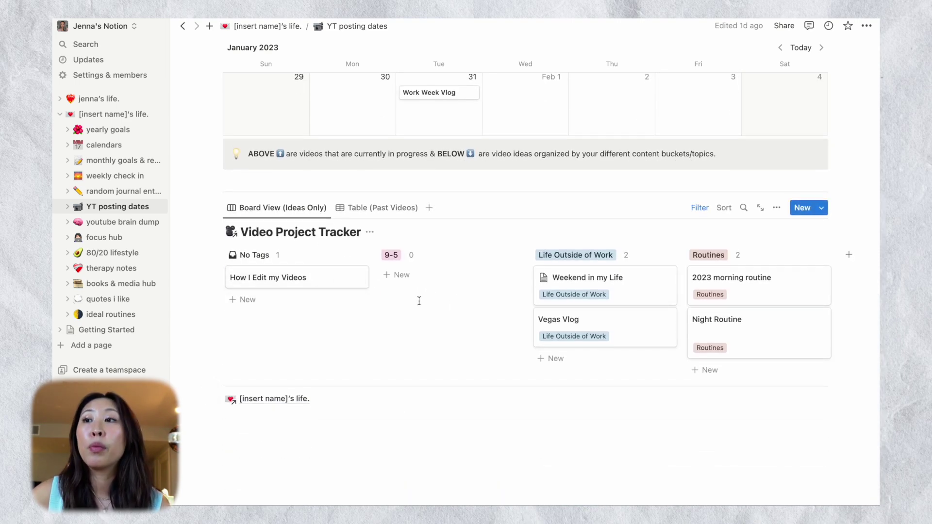
scroll(285, 326, "up", 2)
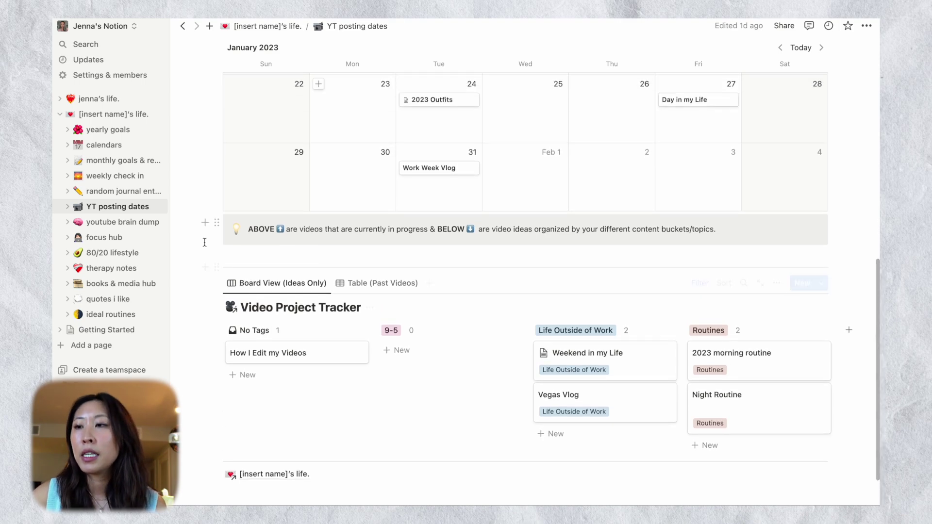
Step: Open the calendars page and view the Monthly Calendar in its "Everything" view
left_click(114, 145)
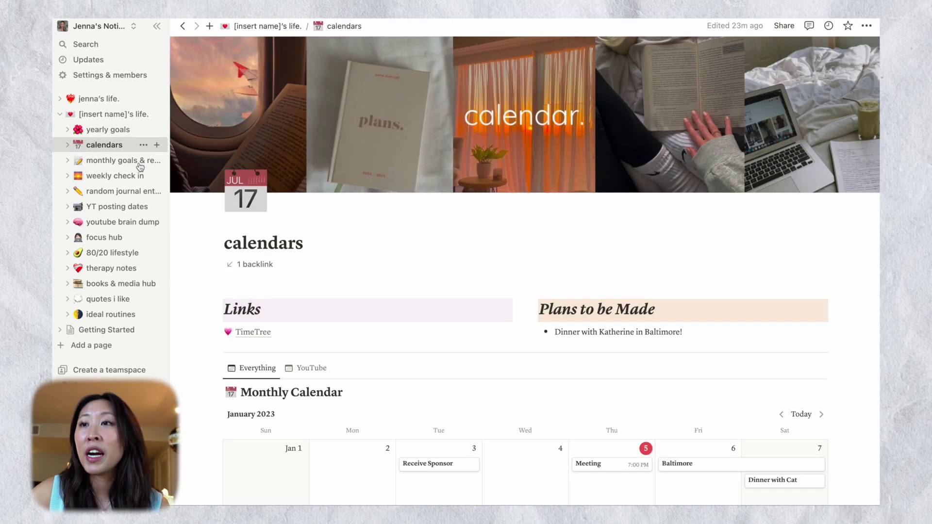
scroll(210, 270, "down", 3)
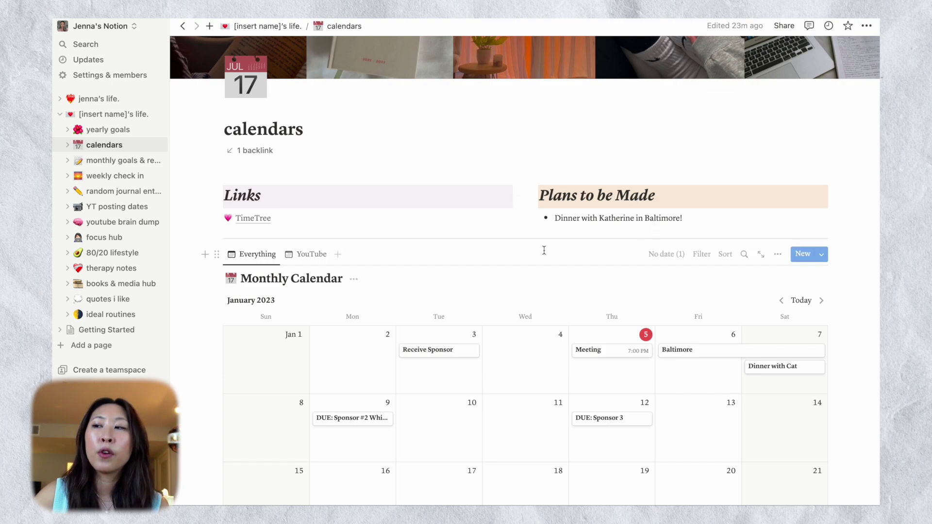
scroll(531, 243, "down", 5)
scroll(530, 244, "down", 1)
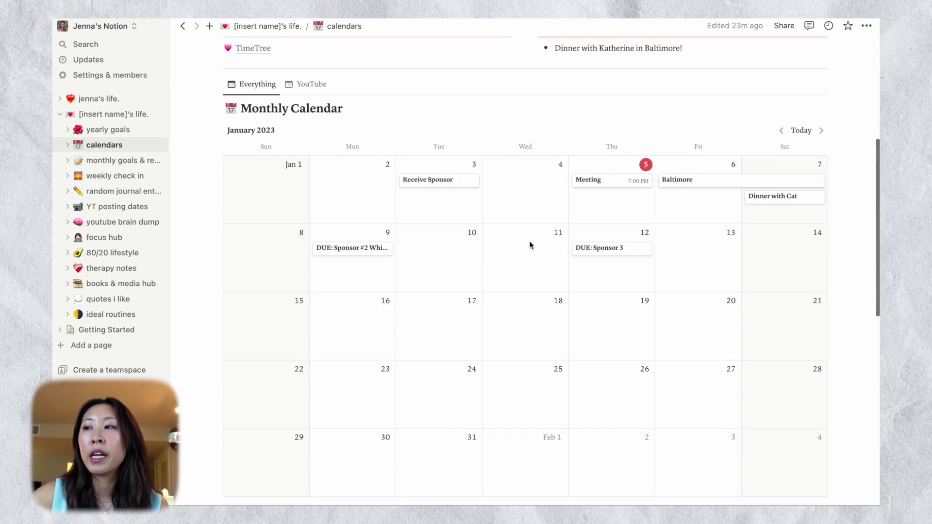
left_click(263, 73)
left_click(263, 74)
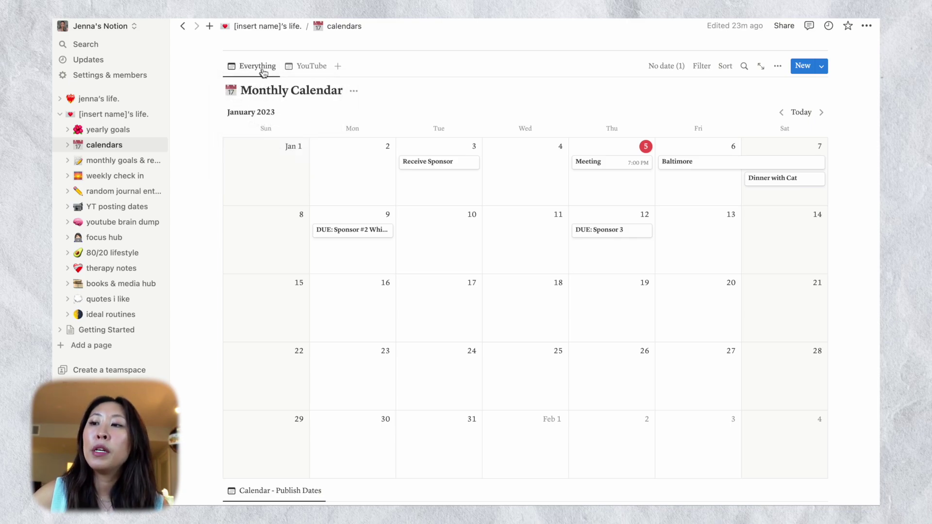
Step: Compare the Monthly Calendar's "YouTube" view with its "Everything" view, ending on "Everything"
left_click(301, 66)
left_click(302, 66)
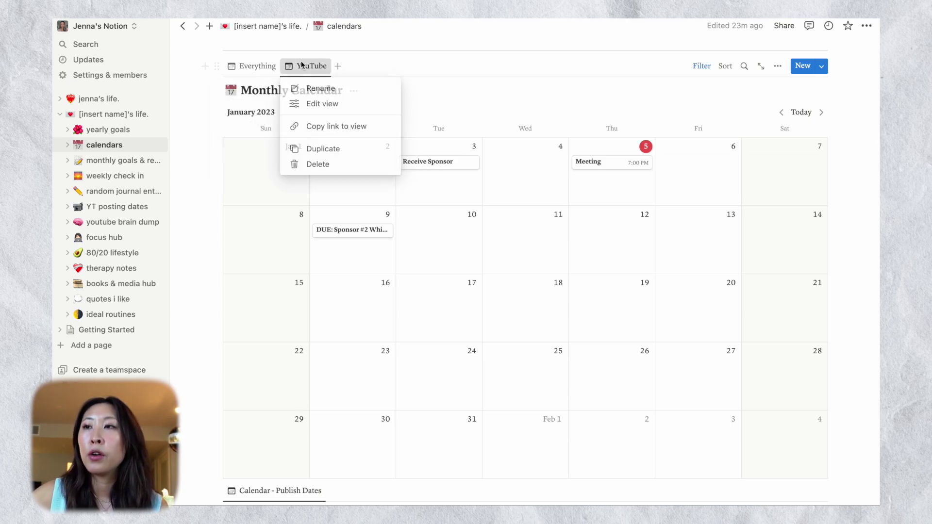
left_click(314, 70)
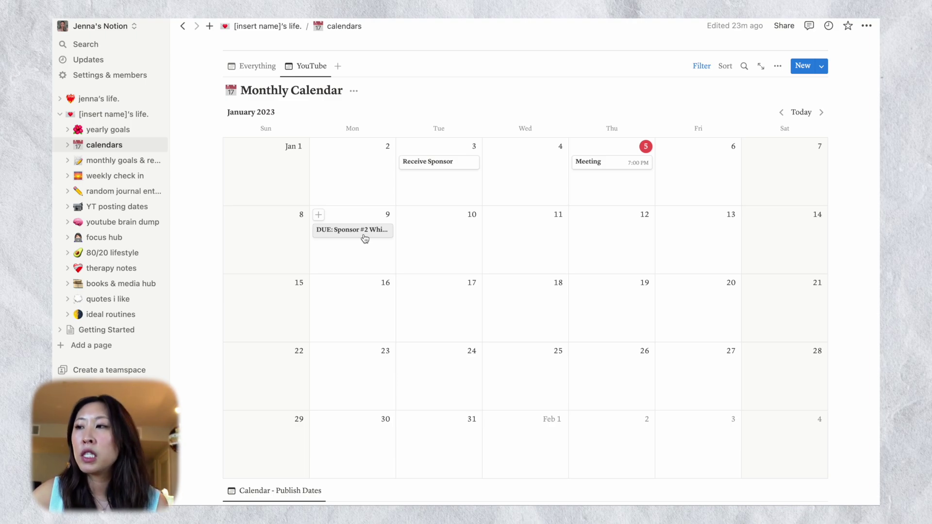
left_click(249, 63)
left_click(309, 66)
left_click(256, 65)
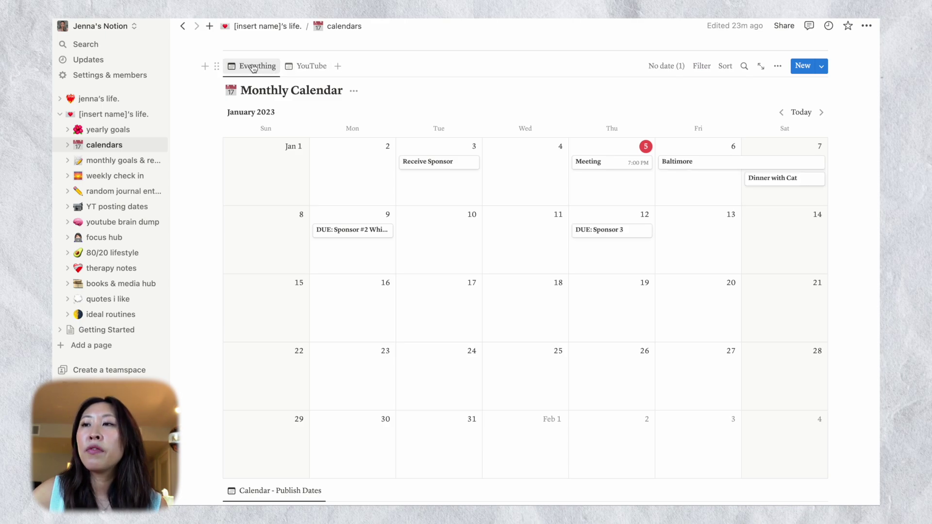
Step: Review the YouTube posting schedule's publish-date calendar below the Monthly Calendar
scroll(197, 180, "down", 10)
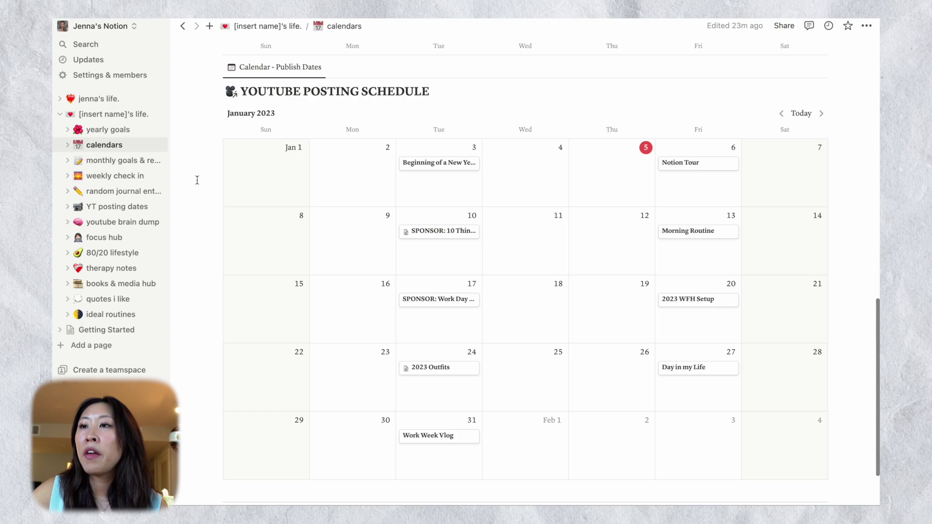
scroll(197, 180, "down", 1)
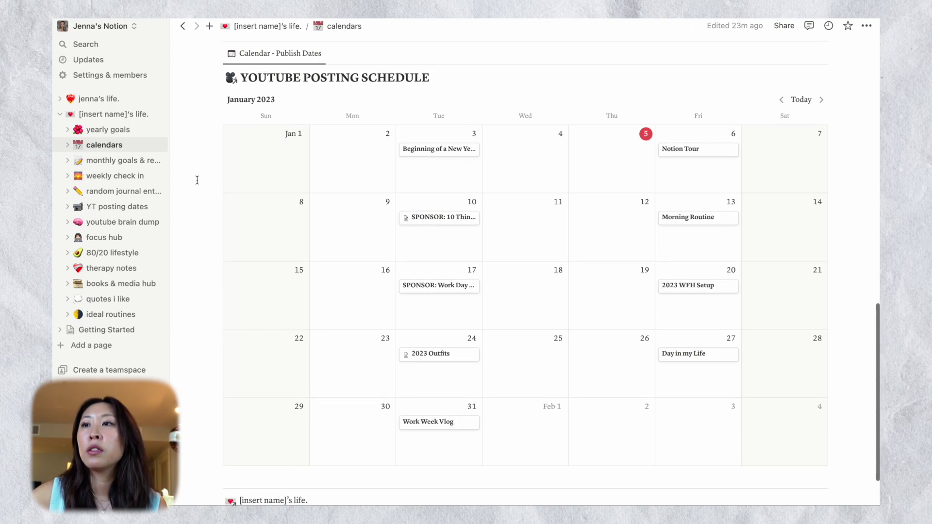
scroll(197, 180, "up", 5)
scroll(197, 180, "up", 4)
scroll(197, 180, "down", 9)
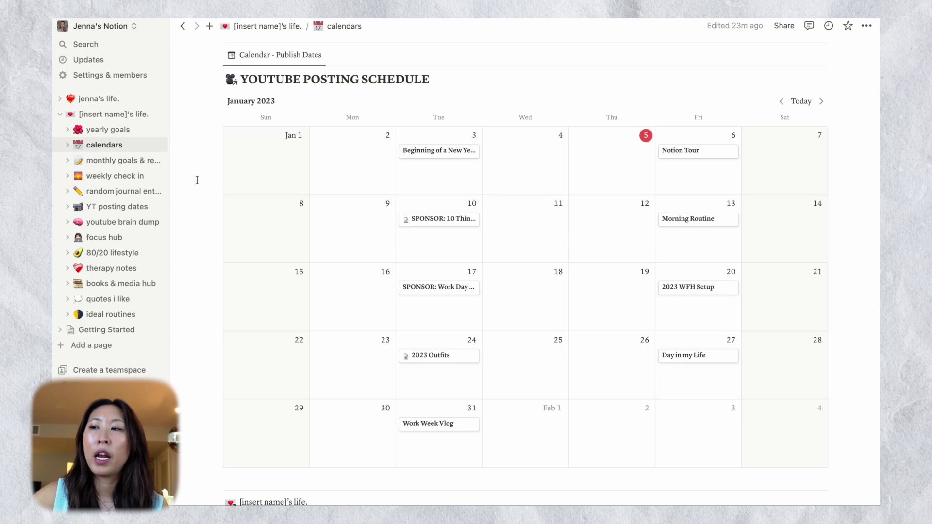
scroll(197, 180, "down", 1)
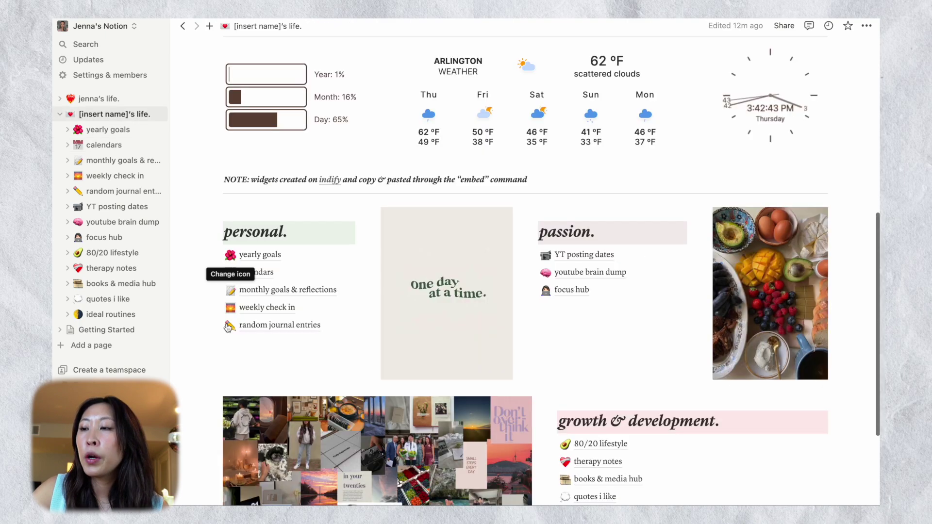
Step: Open the youtube brain dump page from the home page's passion section, and return to the home page
scroll(229, 254, "down", 3)
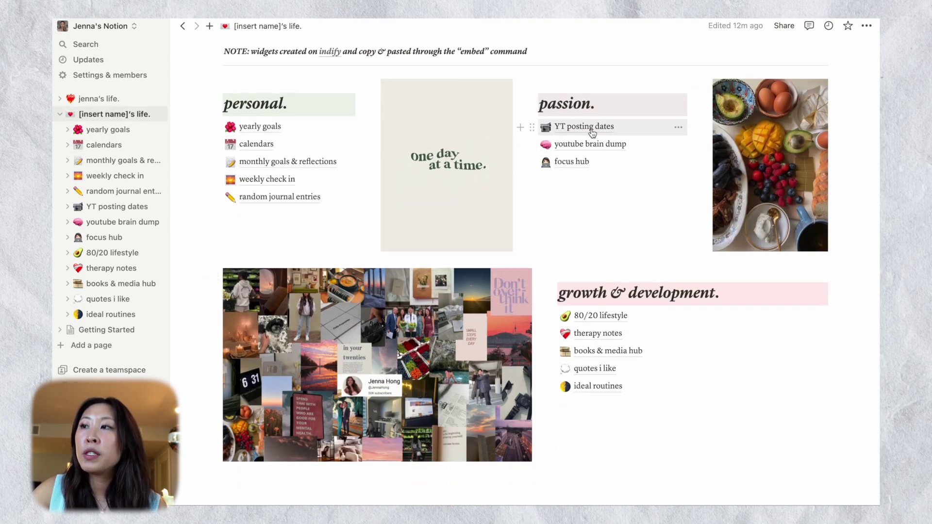
left_click(576, 145)
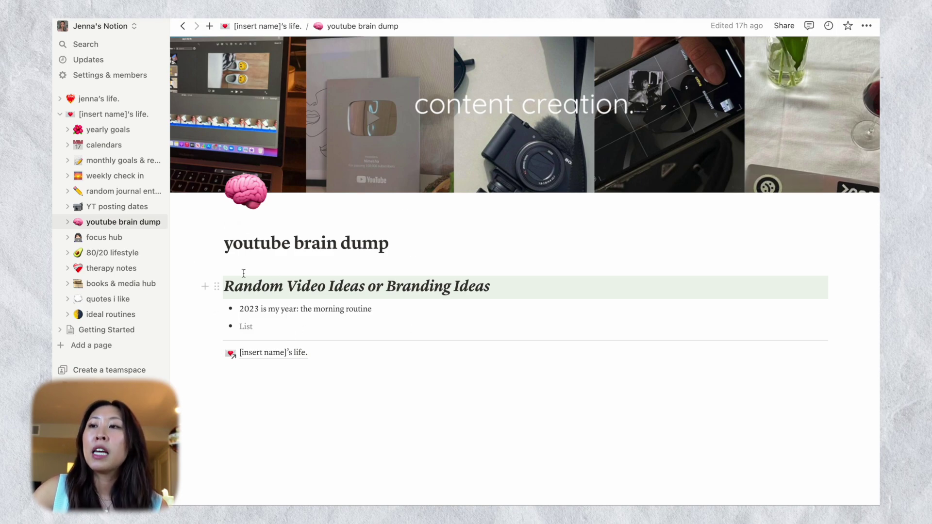
left_click(101, 115)
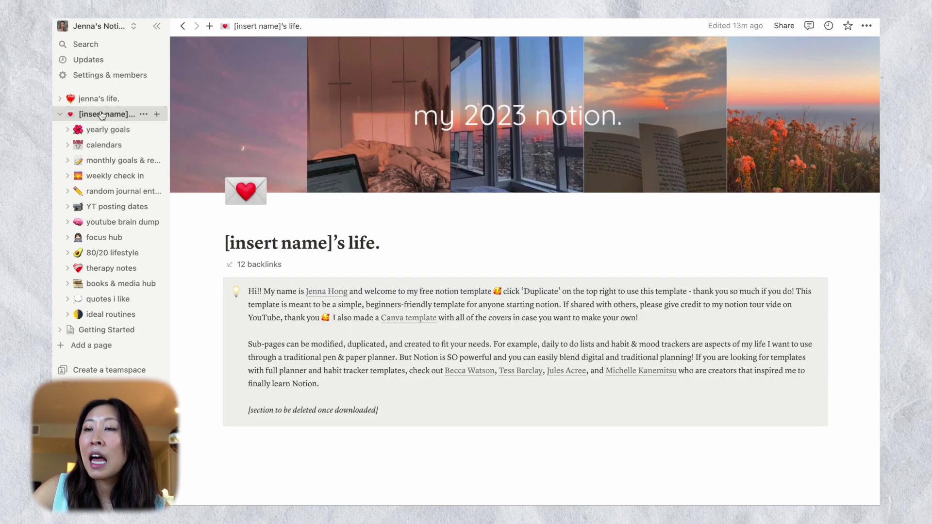
Step: Open the focus hub page and examine its clock, to-do list, Pomodoro timer, and playlist and study video links
scroll(615, 353, "down", 10)
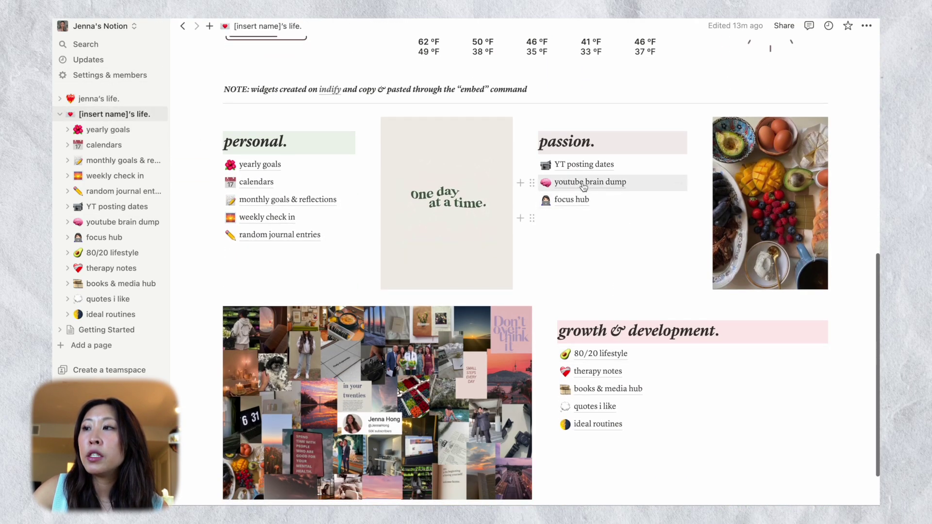
left_click(578, 199)
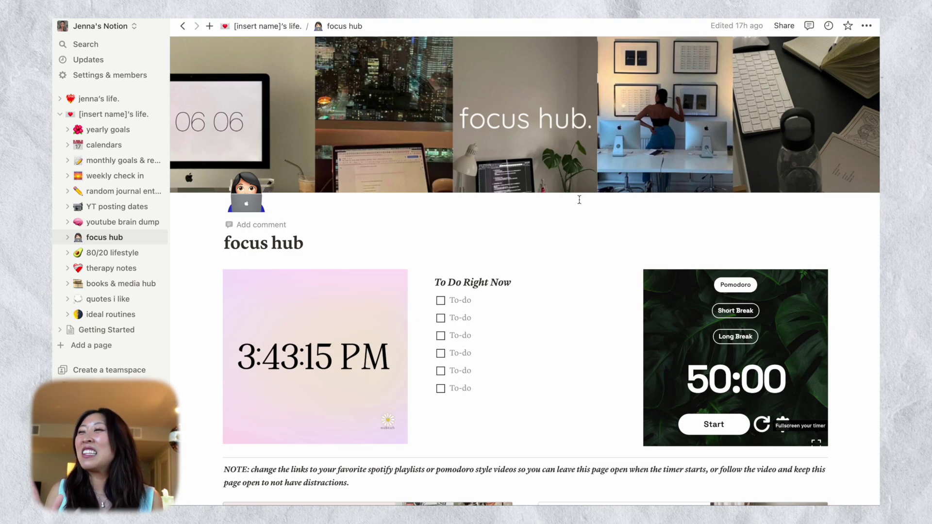
scroll(579, 199, "down", 3)
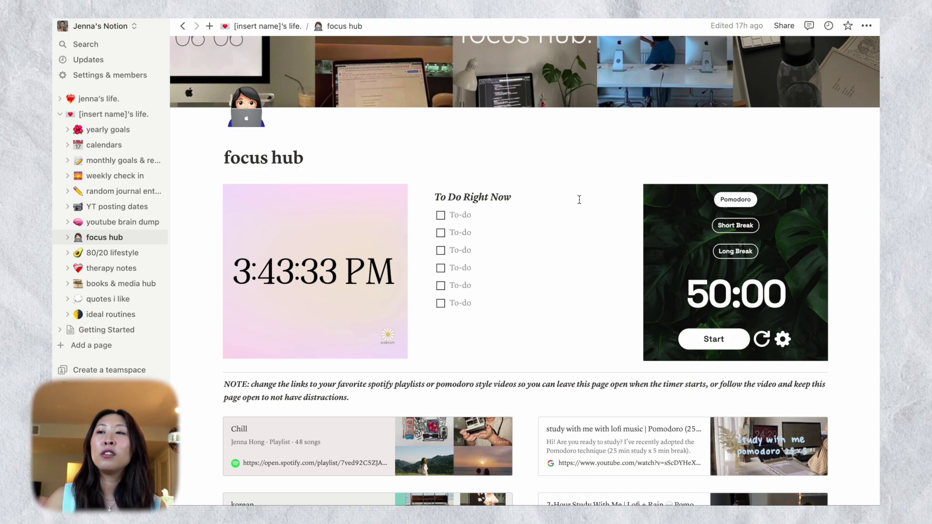
scroll(579, 199, "down", 2)
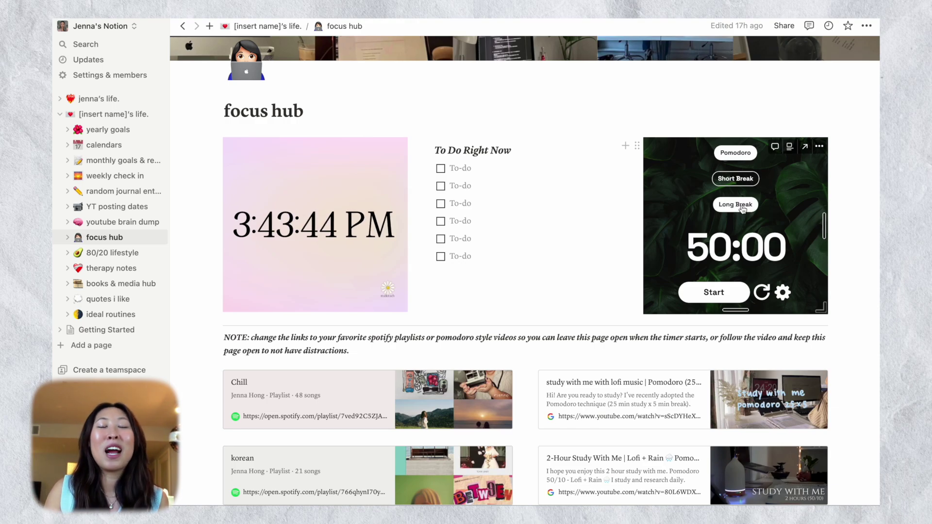
scroll(742, 209, "down", 2)
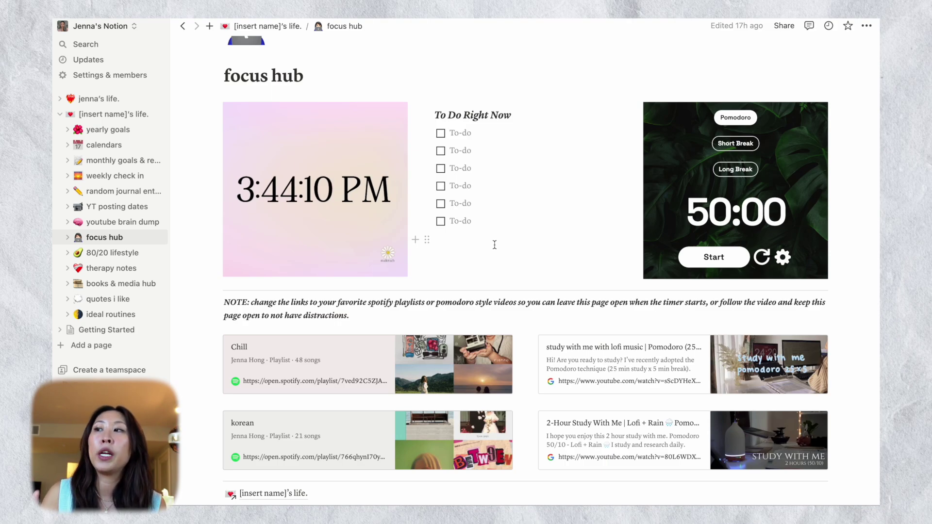
scroll(494, 244, "down", 1)
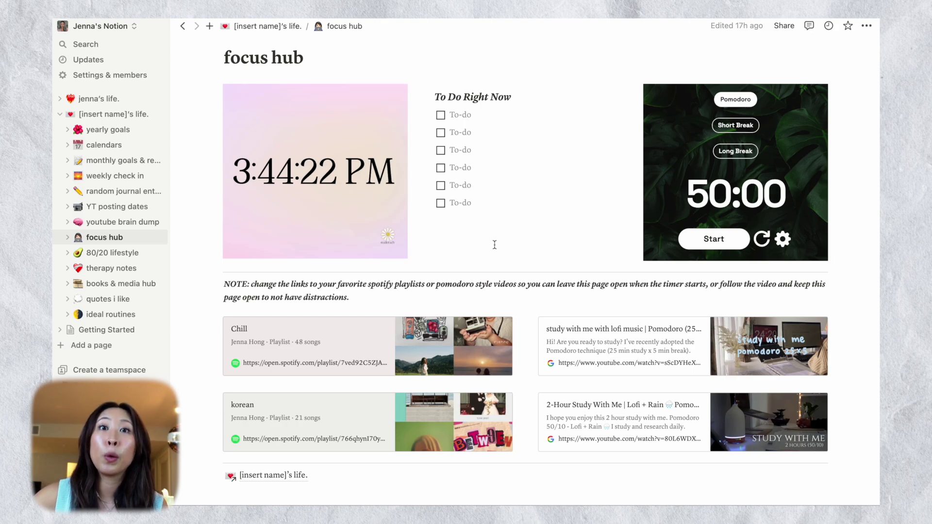
scroll(494, 244, "down", 3)
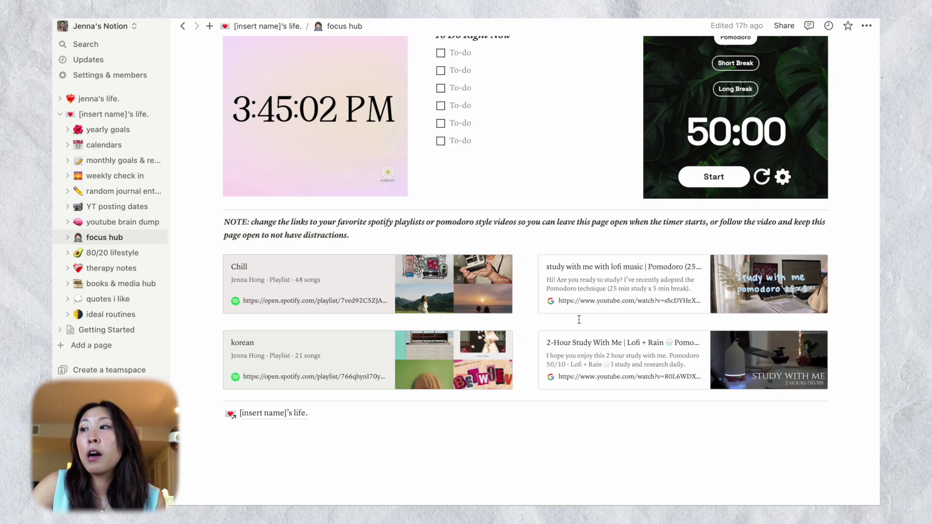
scroll(579, 320, "up", 3)
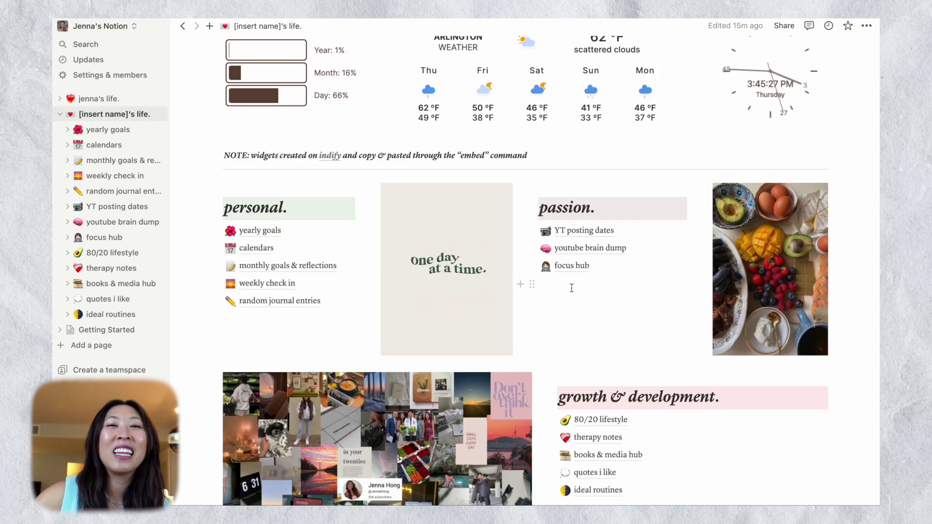
Step: Open the 80/20 lifestyle page from the growth & development section and read its explanation of the 80/20 rule
scroll(572, 288, "down", 3)
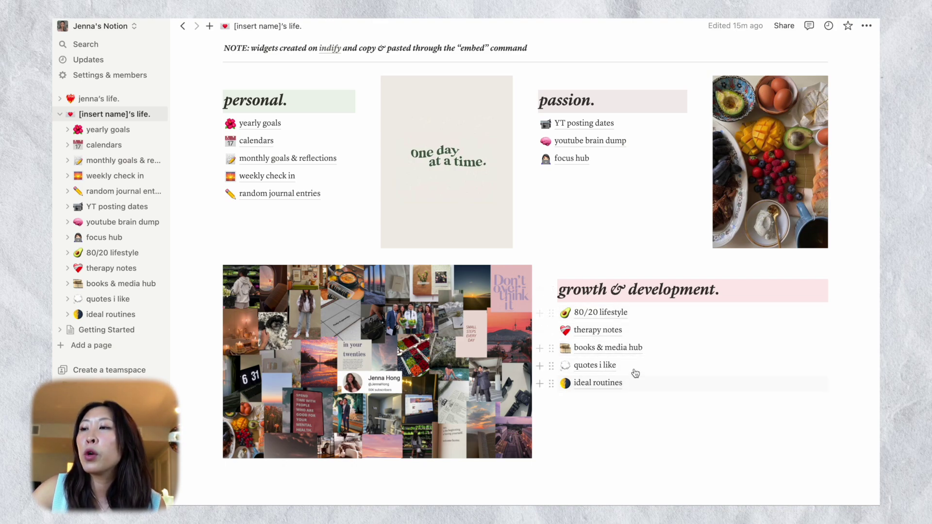
left_click(602, 313)
scroll(370, 285, "down", 1)
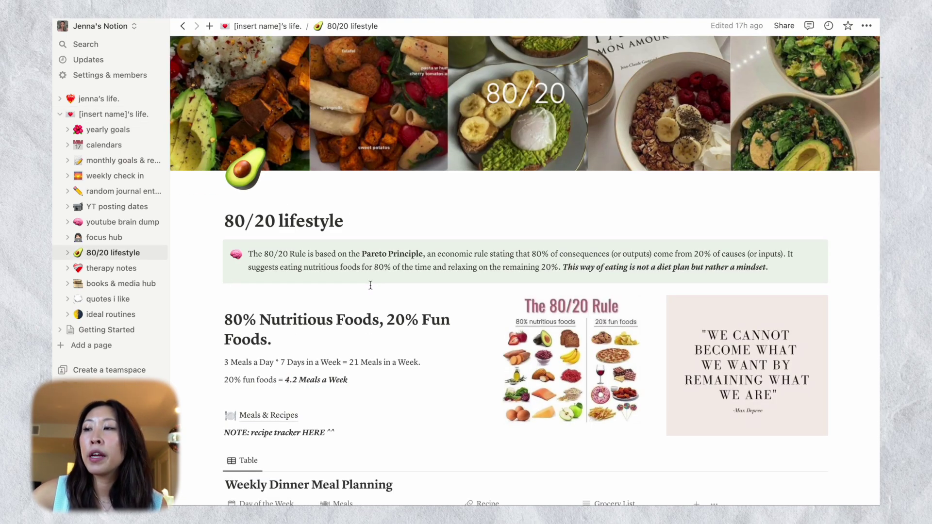
scroll(370, 286, "down", 4)
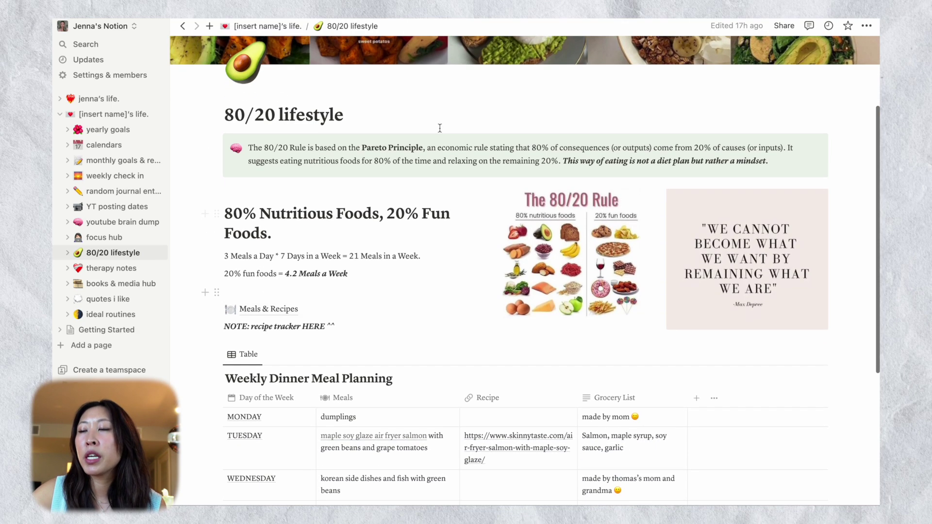
Step: Open the Meals & Recipes subpage to view its dinner, lunch and snack lists, and go back to 80/20 lifestyle
left_click(266, 311)
scroll(331, 349, "down", 1)
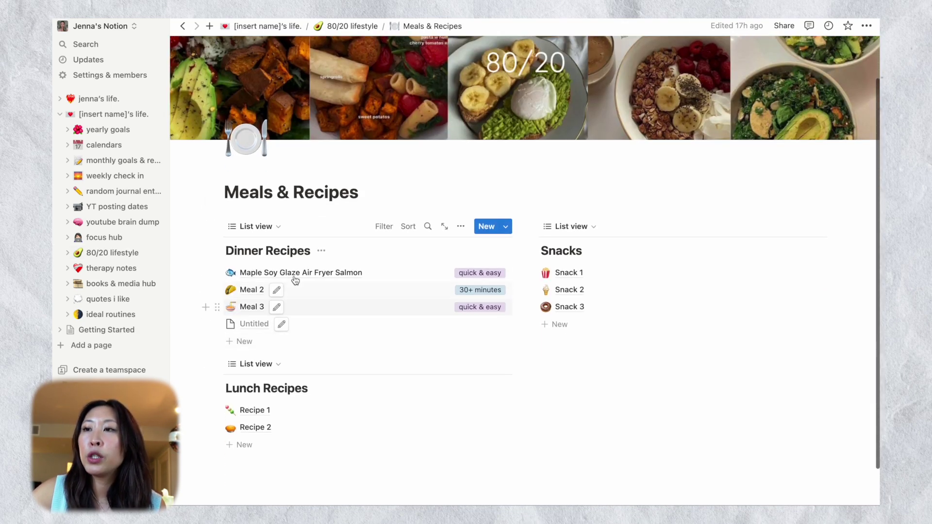
left_click(182, 27)
Step: Examine the Weekly Dinner Meal Planning table with its meals, recipe links and grocery list
scroll(188, 342, "down", 2)
scroll(188, 341, "down", 2)
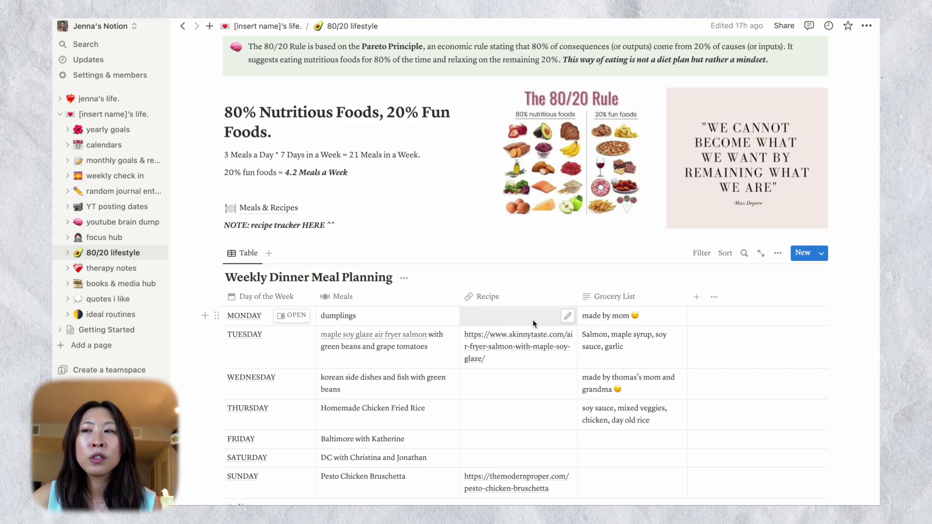
scroll(532, 319, "down", 5)
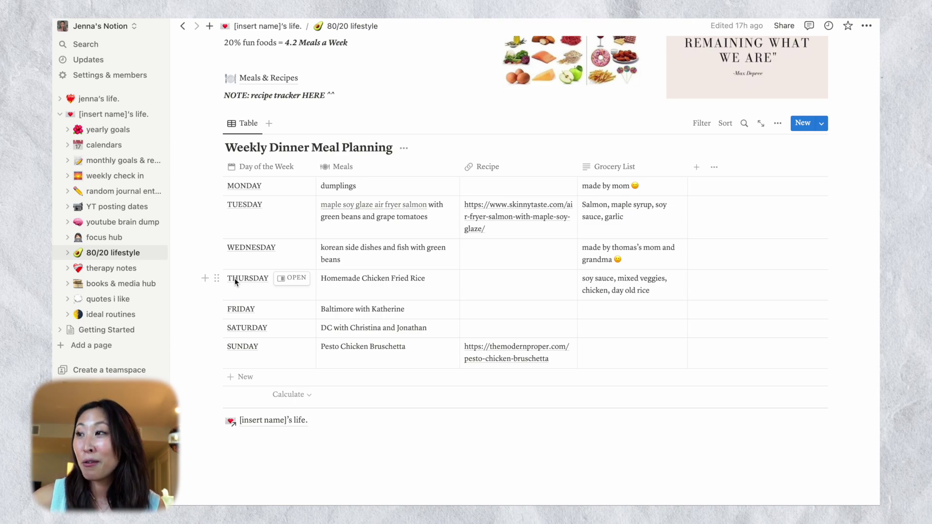
scroll(234, 278, "up", 10)
scroll(219, 158, "down", 8)
scroll(219, 158, "down", 2)
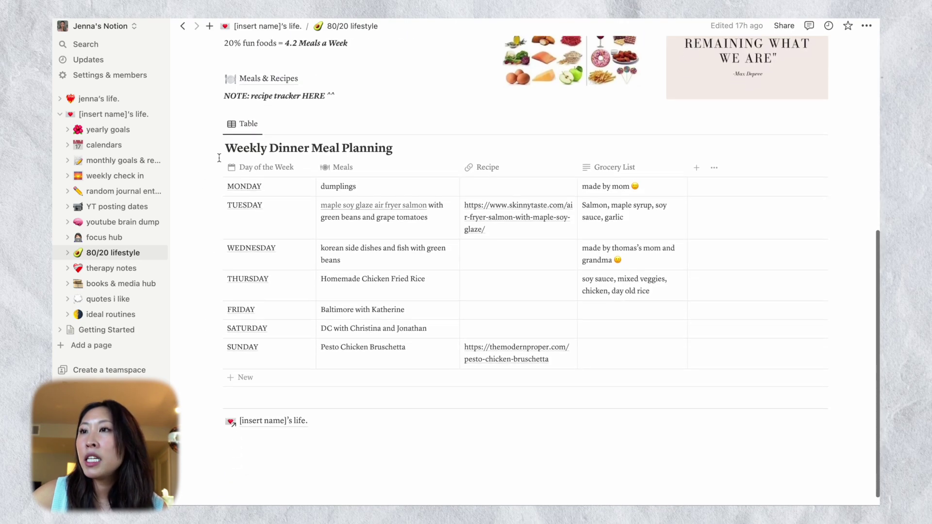
scroll(219, 158, "up", 1)
Step: Return to the home page and open the therapy notes page from the growth & development section
left_click(294, 444)
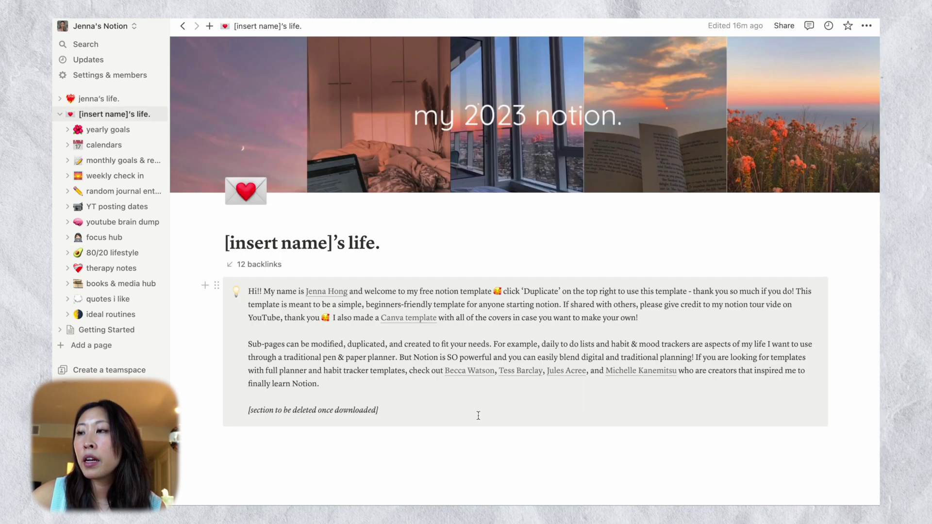
scroll(624, 344, "down", 10)
left_click(602, 342)
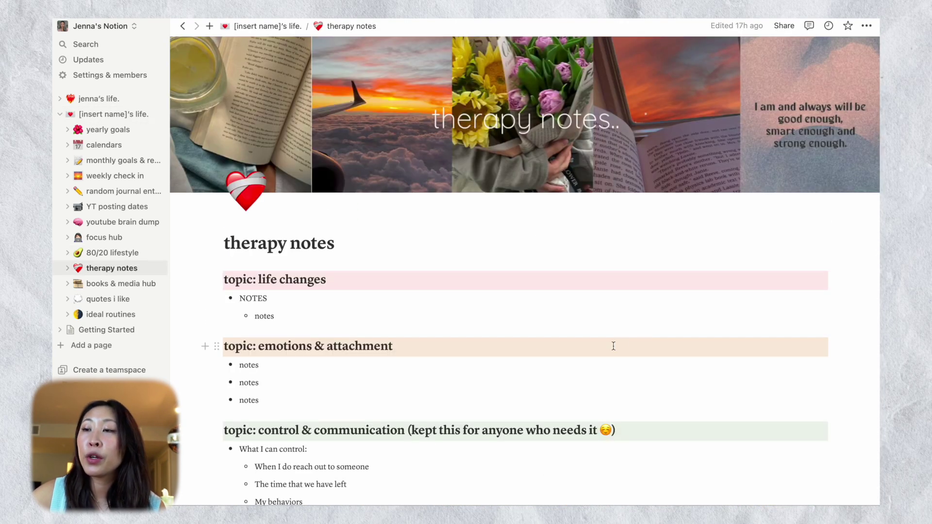
Step: Read through the therapy notes topics from life changes to jobs, and return to the home page's growth & development section
scroll(273, 362, "down", 5)
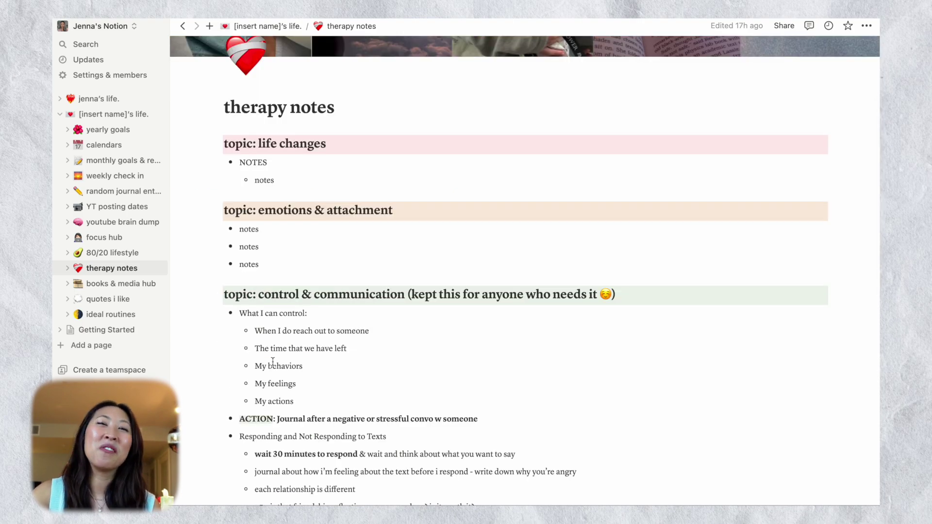
scroll(273, 362, "down", 3)
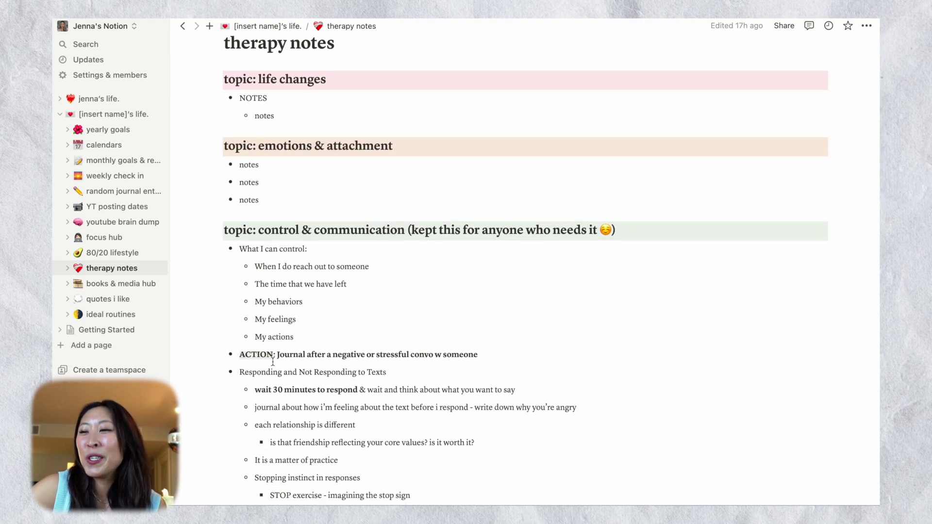
scroll(272, 362, "down", 6)
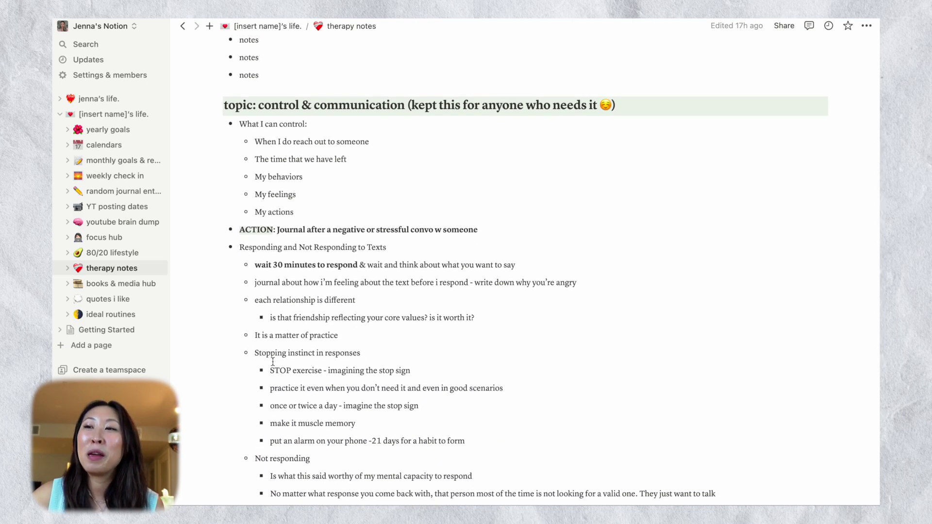
scroll(273, 362, "down", 5)
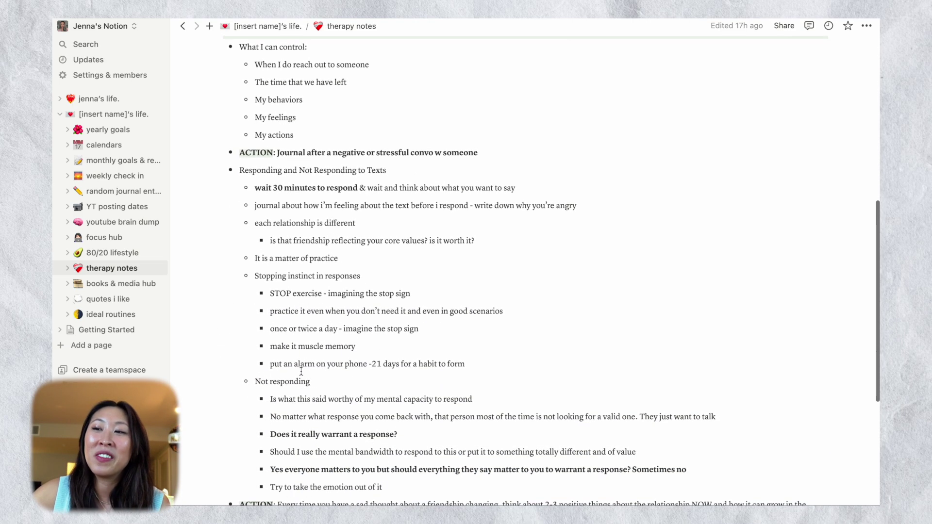
scroll(301, 371, "down", 8)
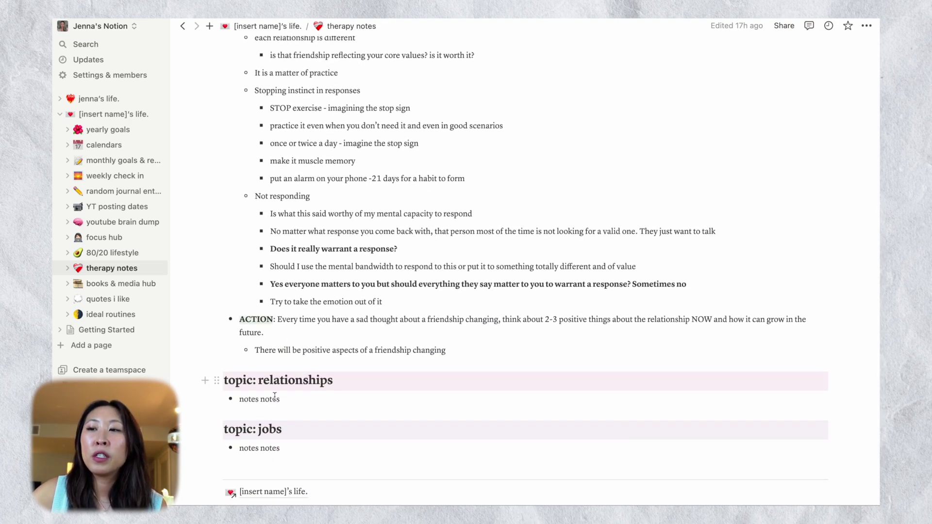
scroll(250, 408, "up", 20)
scroll(253, 409, "up", 2)
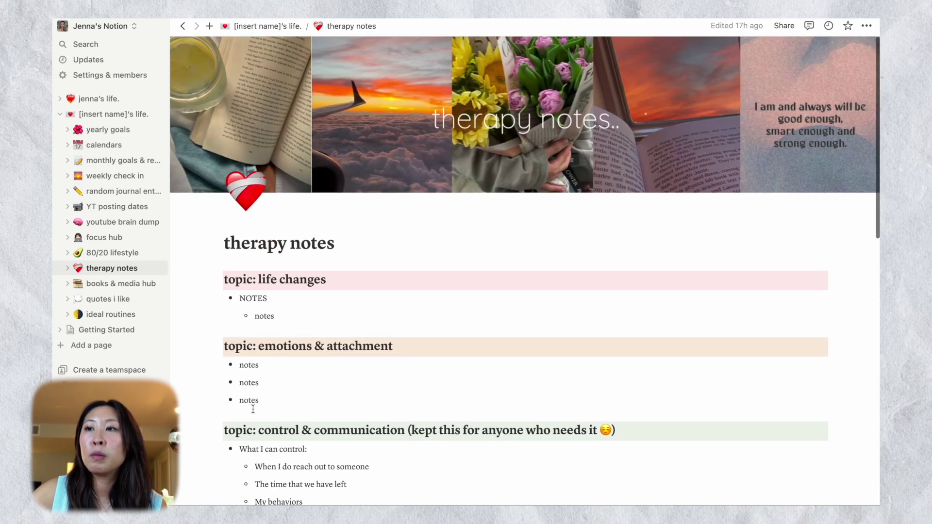
scroll(252, 387, "down", 1)
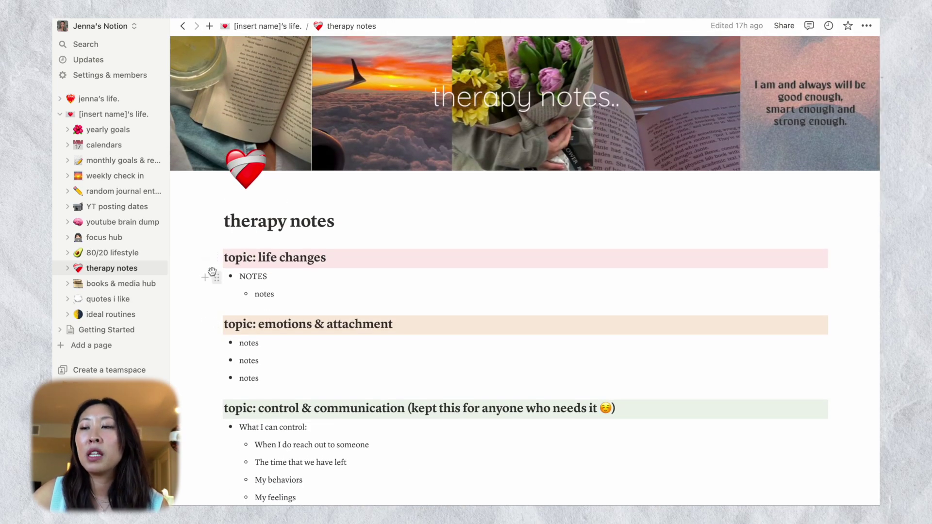
scroll(212, 276, "down", 15)
scroll(212, 271, "down", 10)
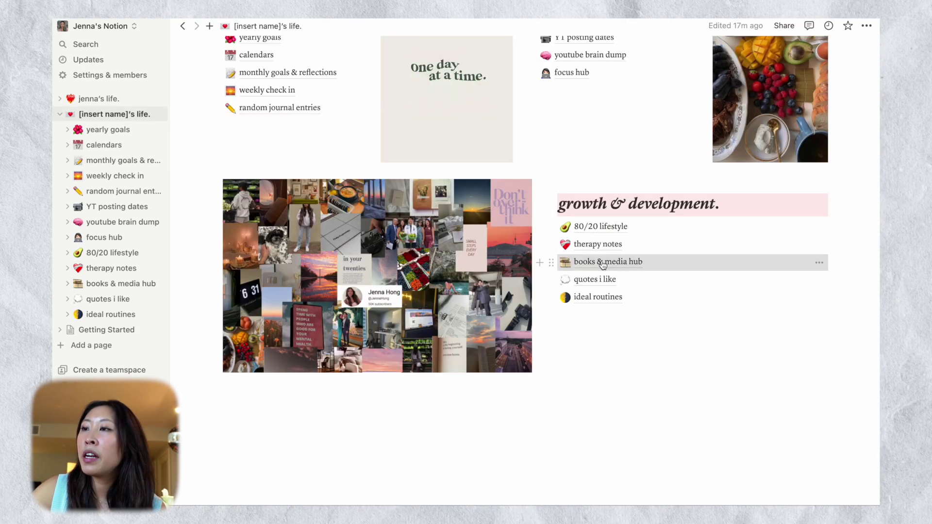
Step: Open the books & media hub page from the growth & development section and display its books database view
left_click(602, 261)
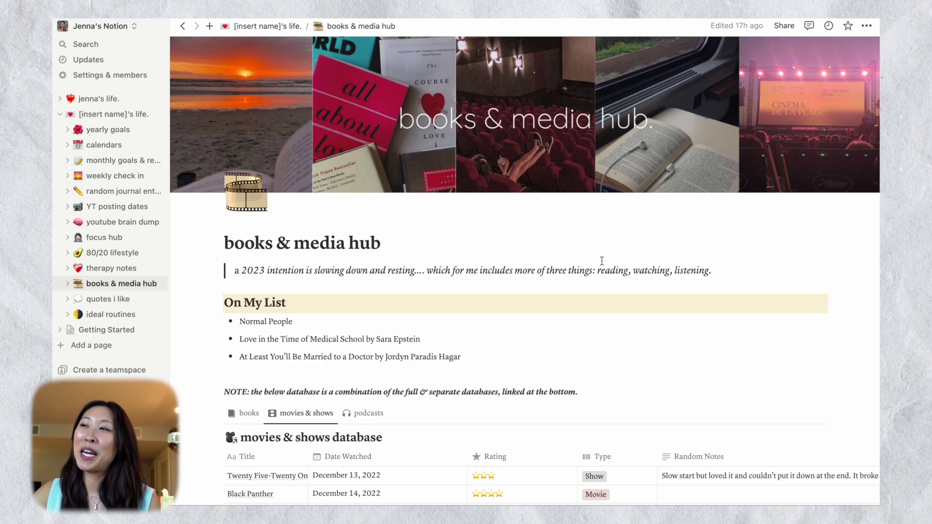
scroll(213, 314, "down", 4)
scroll(212, 314, "up", 4)
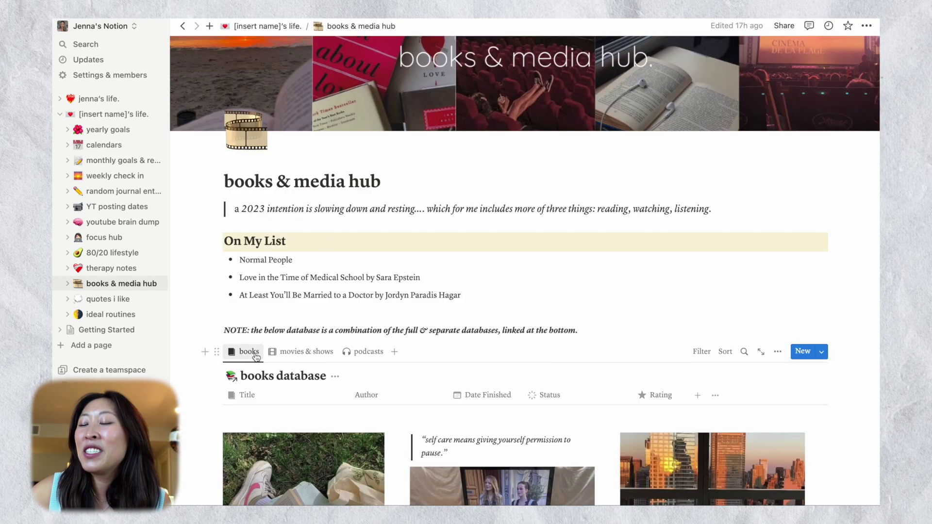
scroll(266, 317, "down", 1)
scroll(267, 317, "up", 1)
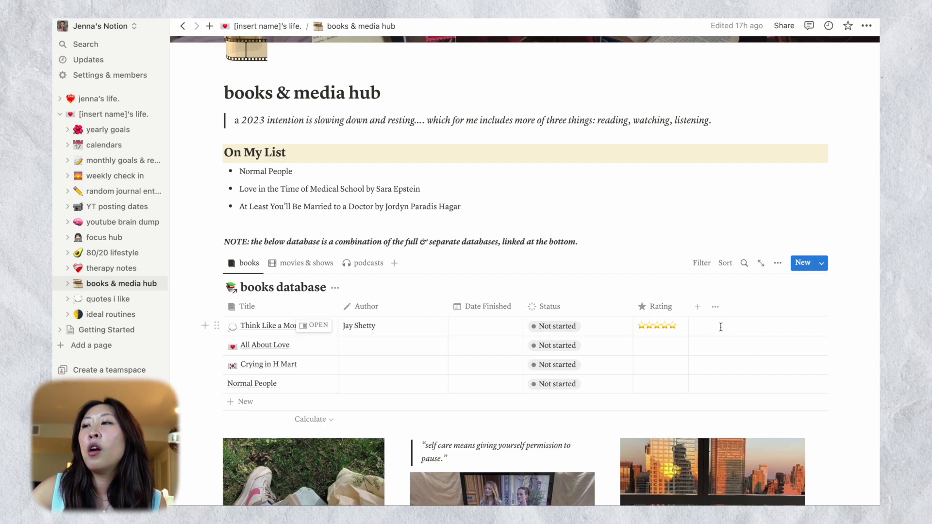
Step: Open the Think Like a Monk entry in the books database and read its memorable quotes and notes sections
left_click(315, 326)
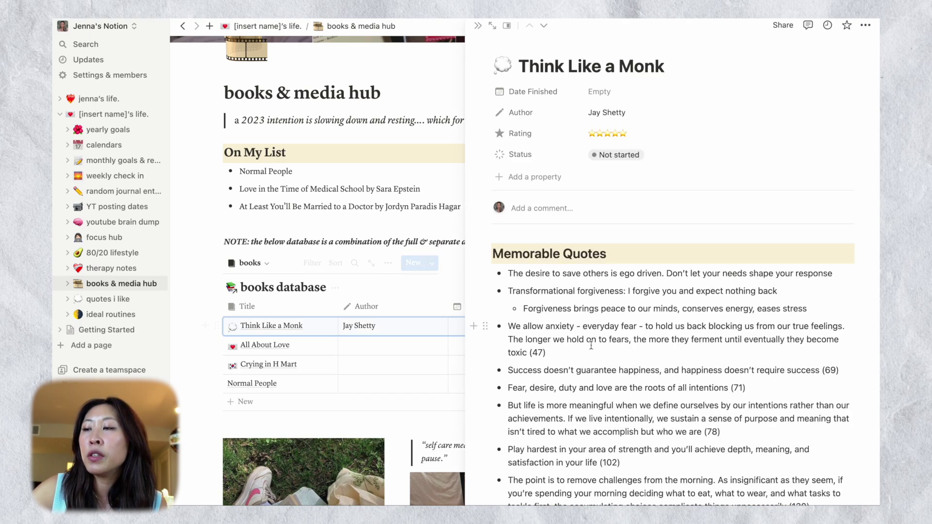
scroll(591, 344, "down", 1)
scroll(590, 345, "down", 3)
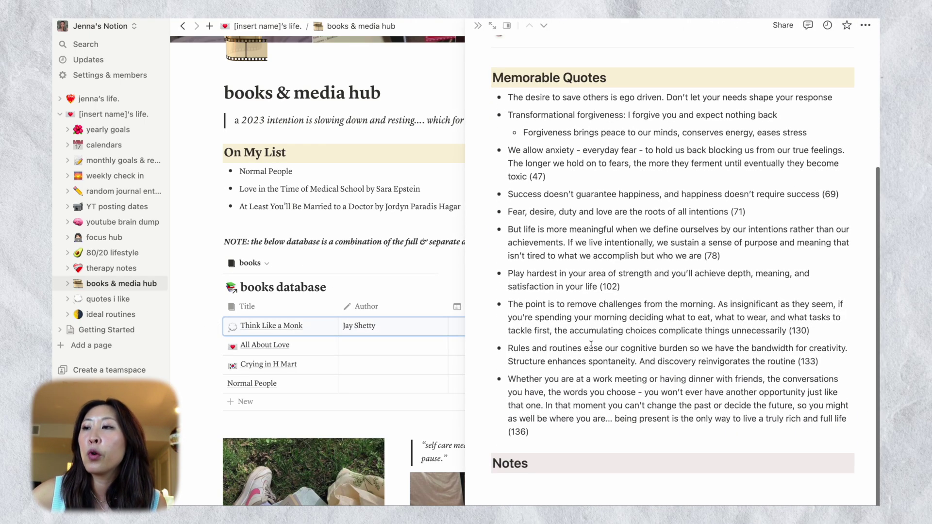
scroll(590, 345, "up", 4)
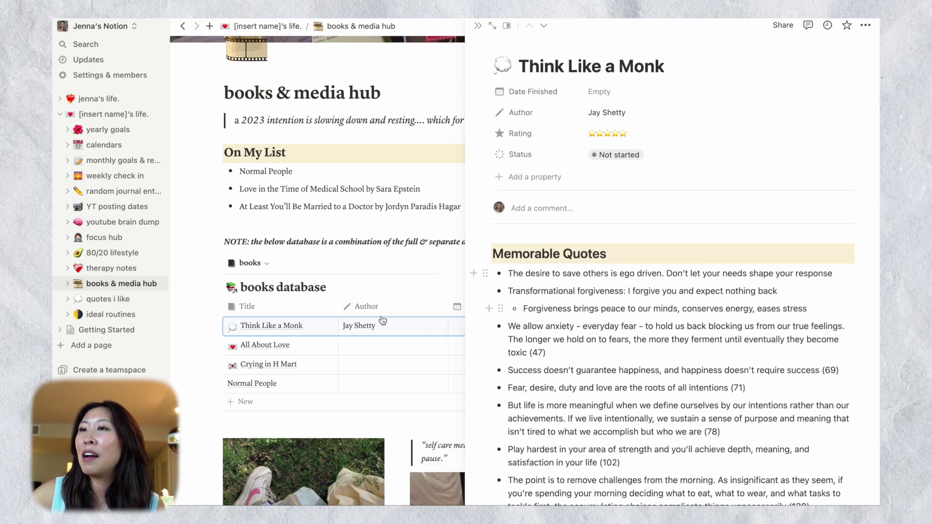
Step: Close the book entry and switch the combined database to the movies & shows view
left_click(256, 267)
left_click(301, 265)
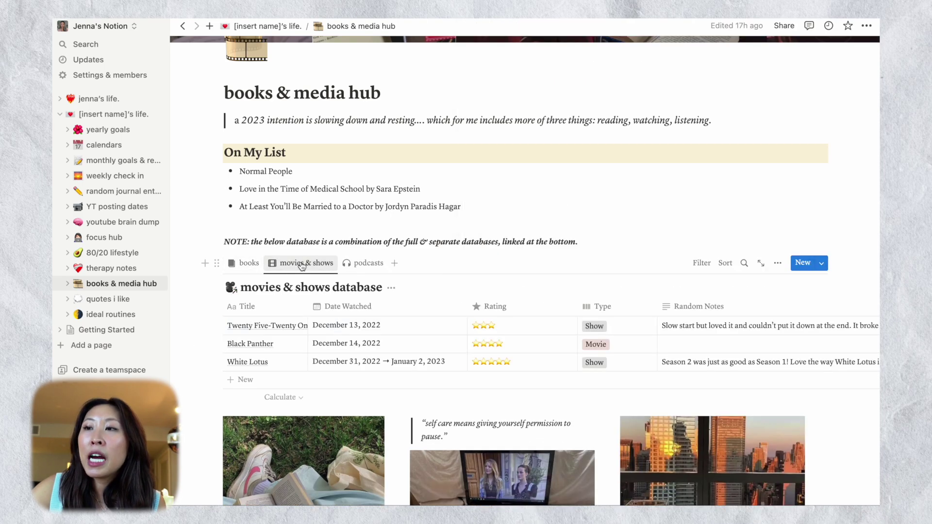
scroll(364, 259, "down", 2)
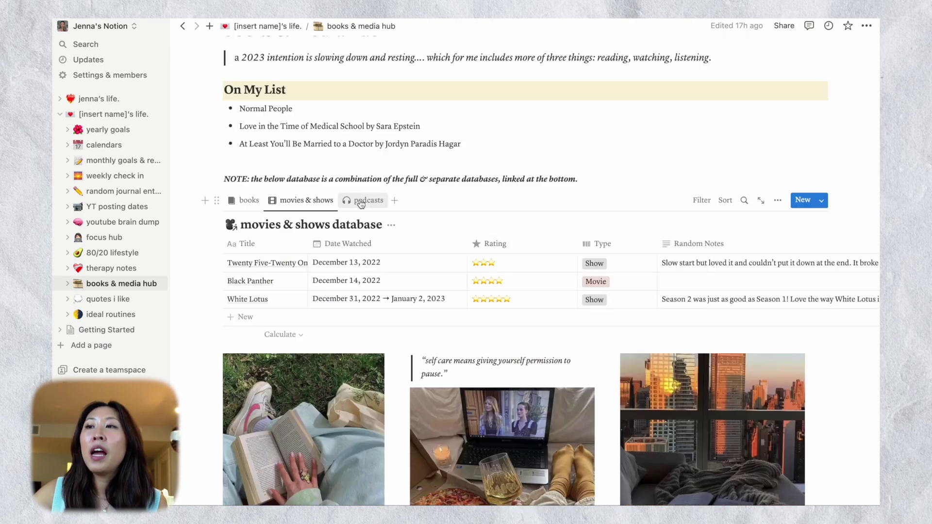
Step: Switch to the podcasts view and examine the episode notes, the photos with quotes and the links to the full databases
left_click(363, 203)
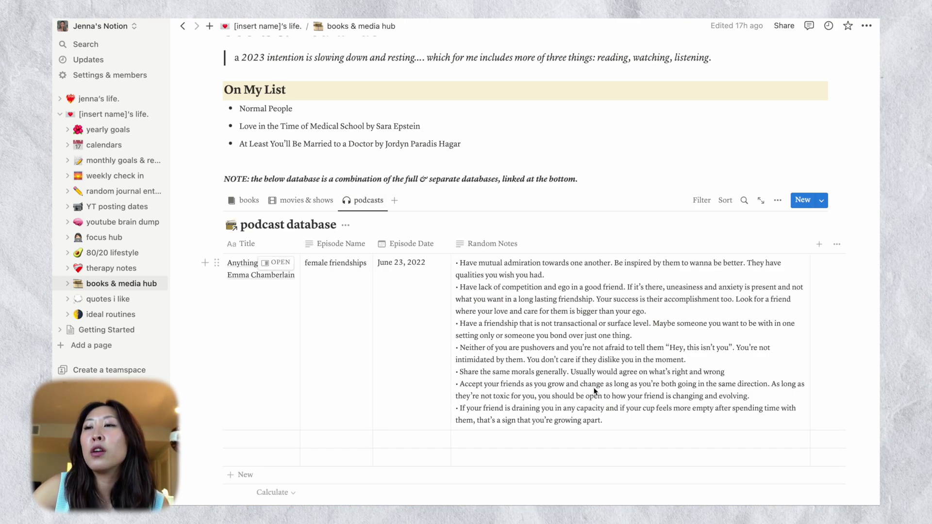
scroll(594, 391, "down", 1)
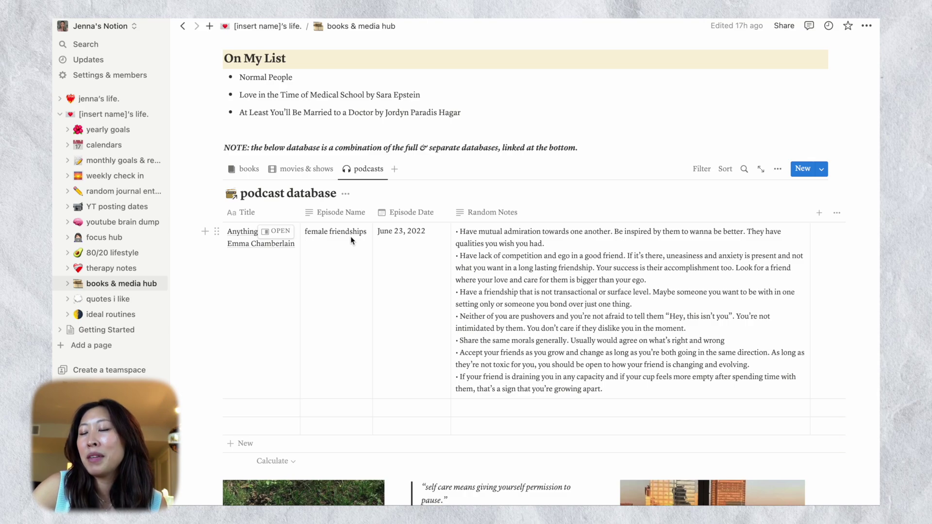
scroll(350, 236, "down", 6)
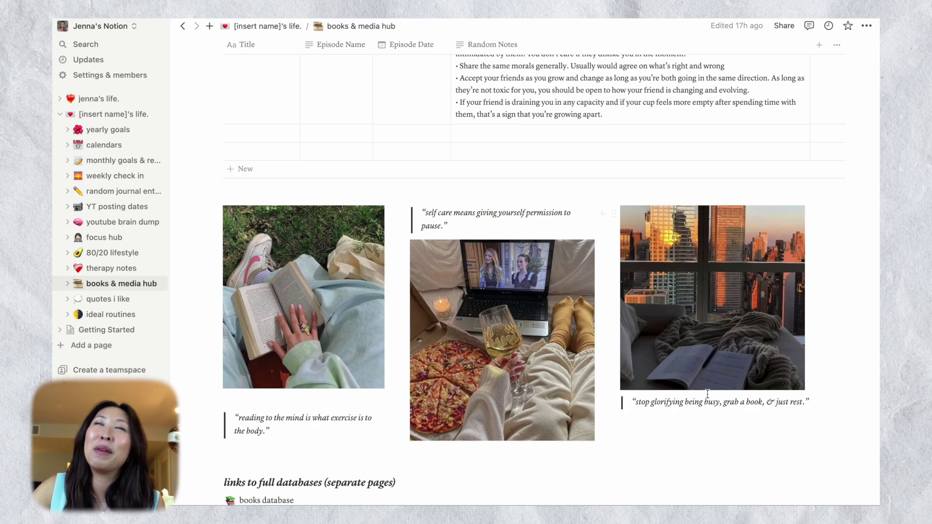
scroll(377, 319, "up", 4)
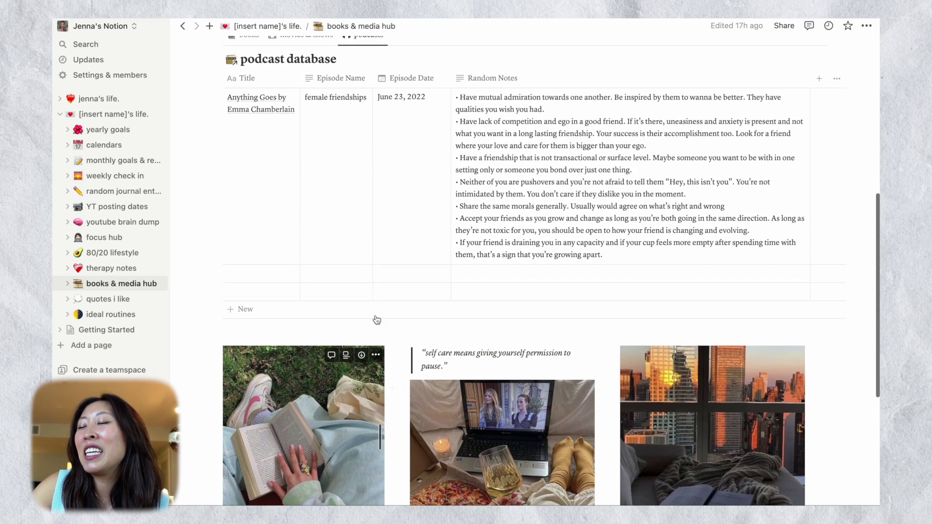
scroll(377, 318, "down", 7)
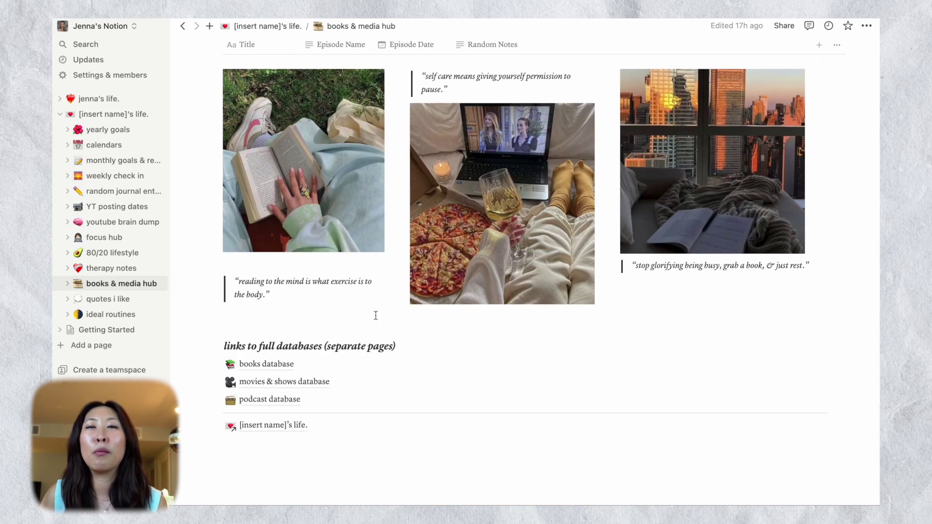
scroll(375, 316, "up", 8)
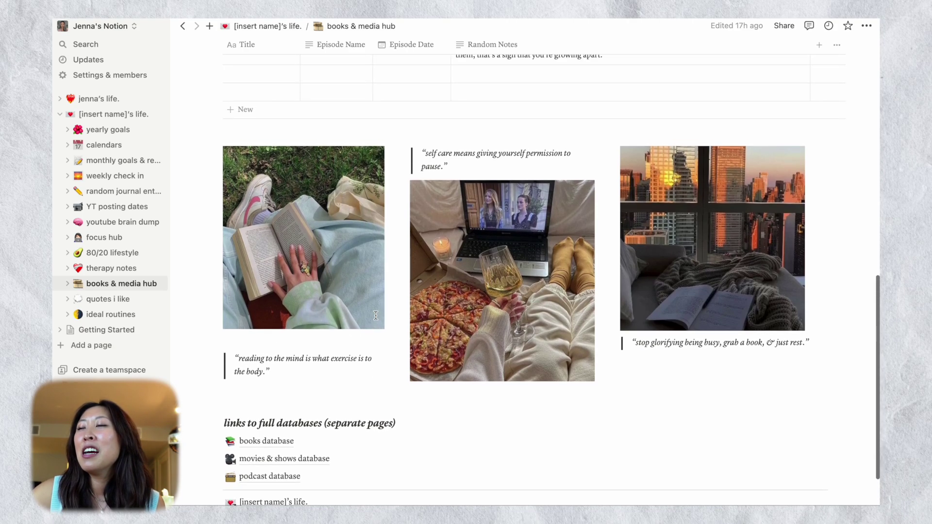
scroll(375, 316, "down", 5)
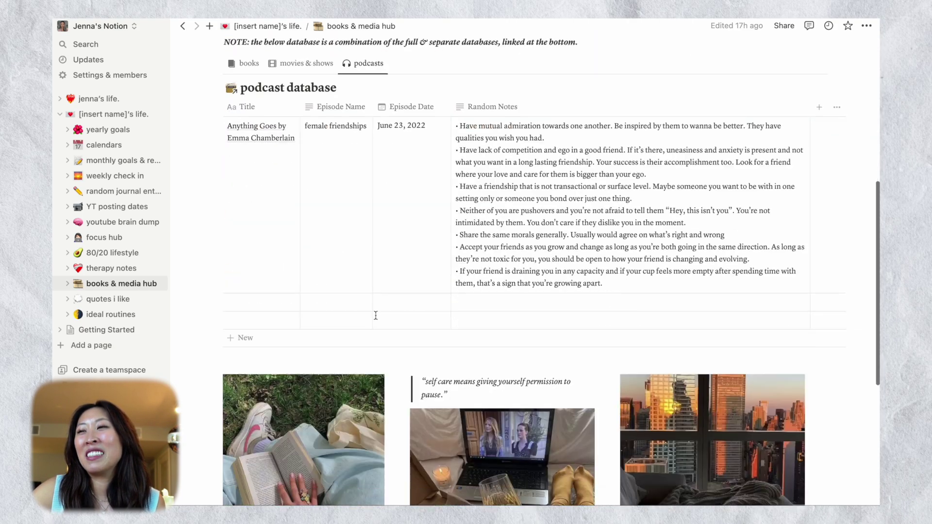
scroll(375, 412, "down", 6)
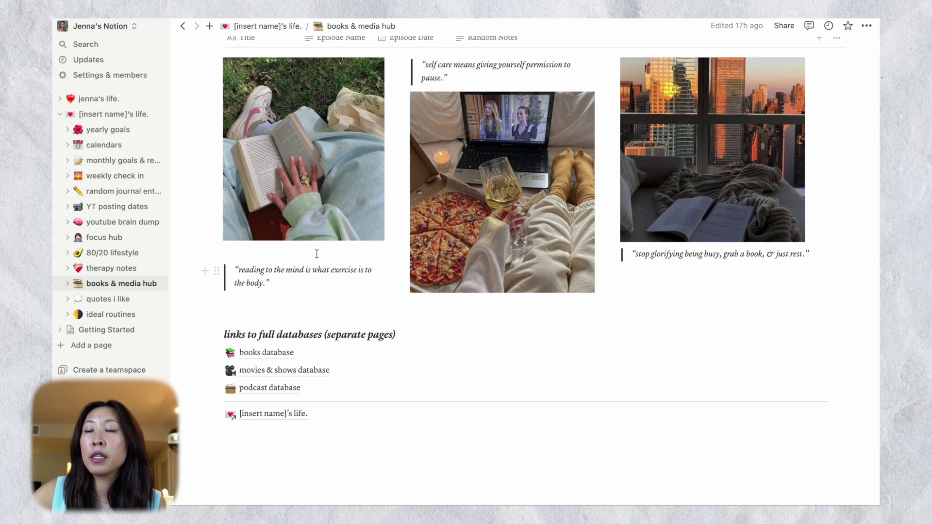
scroll(318, 253, "up", 5)
scroll(320, 248, "up", 3)
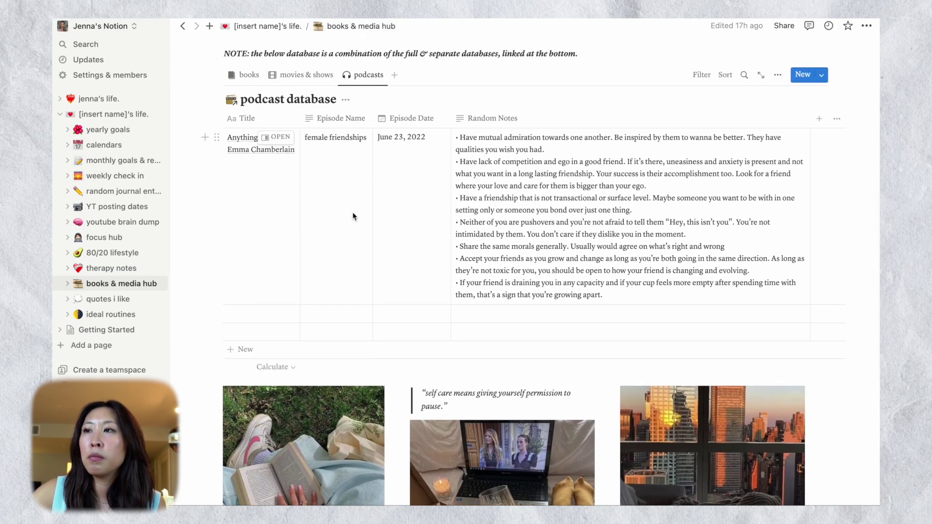
Step: Open the full books database and movies & shows database pages in turn, going back to the books & media hub after each
scroll(352, 213, "down", 7)
left_click(270, 385)
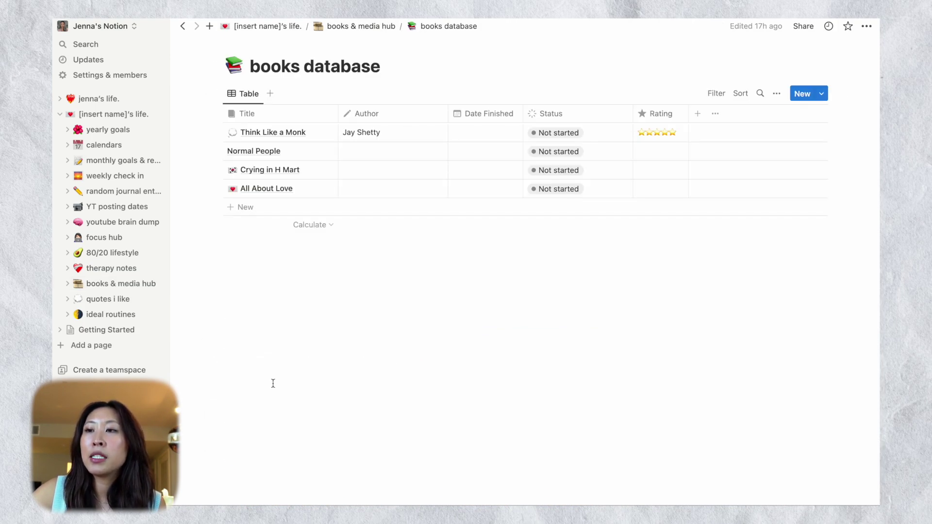
left_click(369, 26)
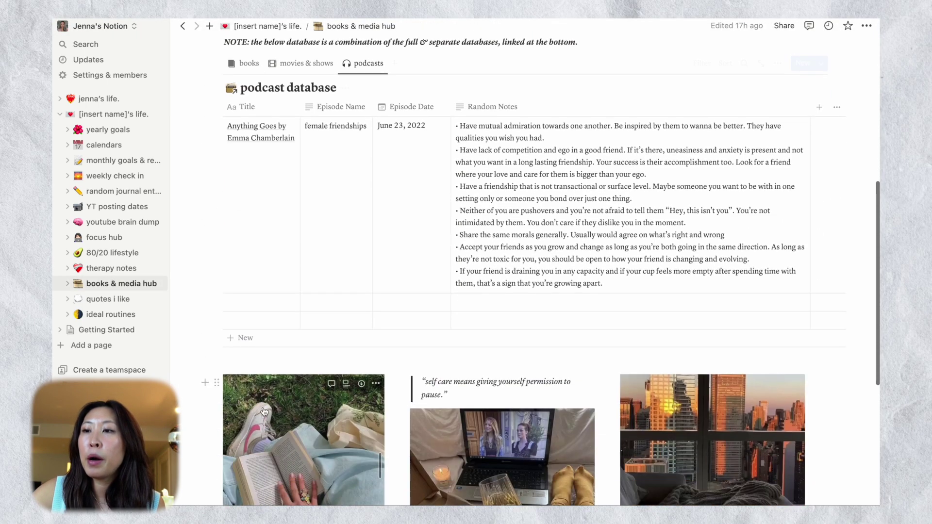
scroll(264, 411, "down", 6)
left_click(264, 371)
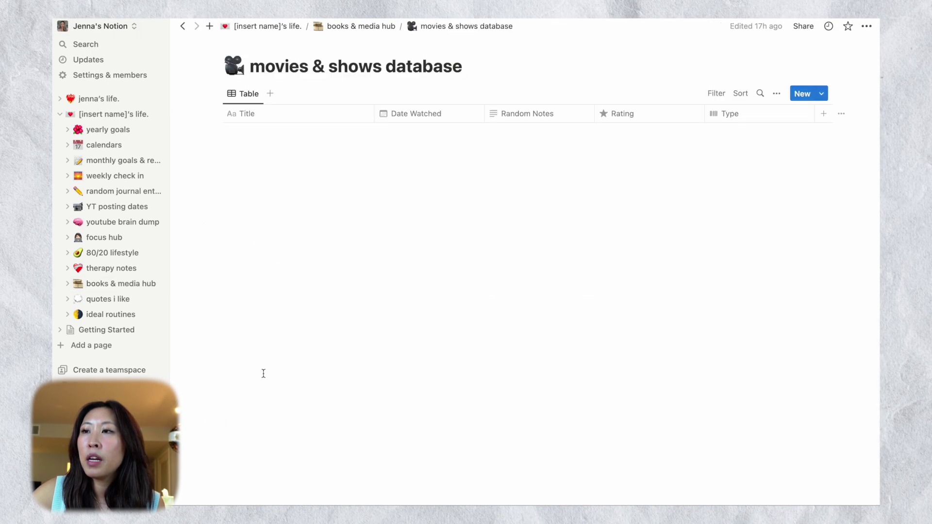
left_click(350, 26)
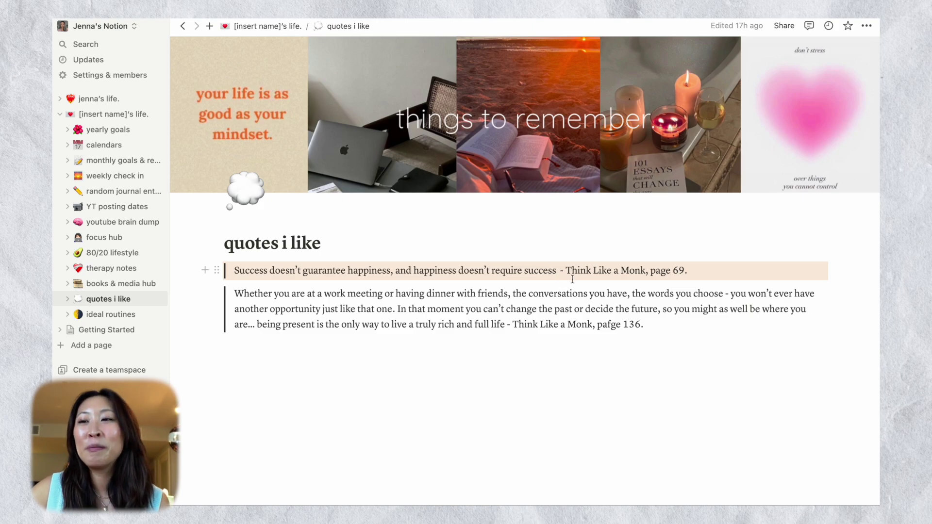
Step: Go back from the quotes page, open ideal routines and read through its morning, work day and night routines
key("super+bracketleft")
left_click(599, 302)
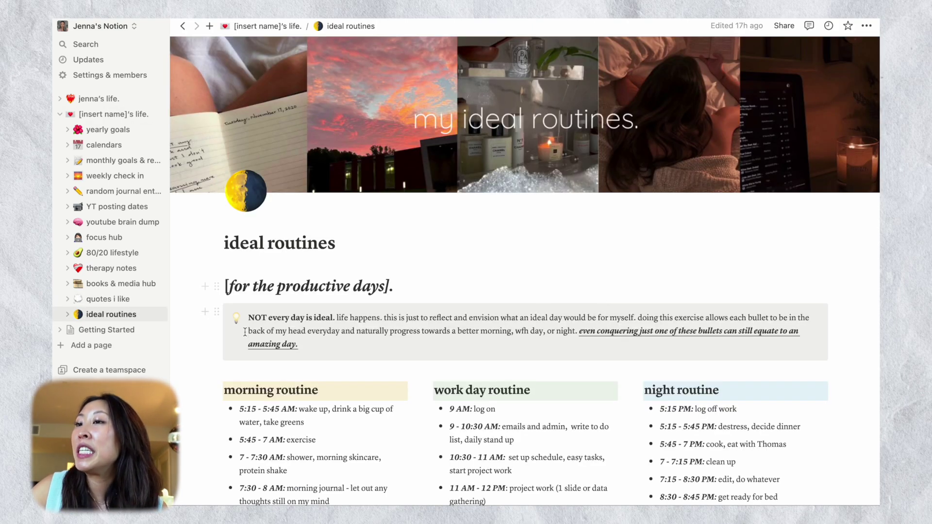
scroll(244, 330, "down", 3)
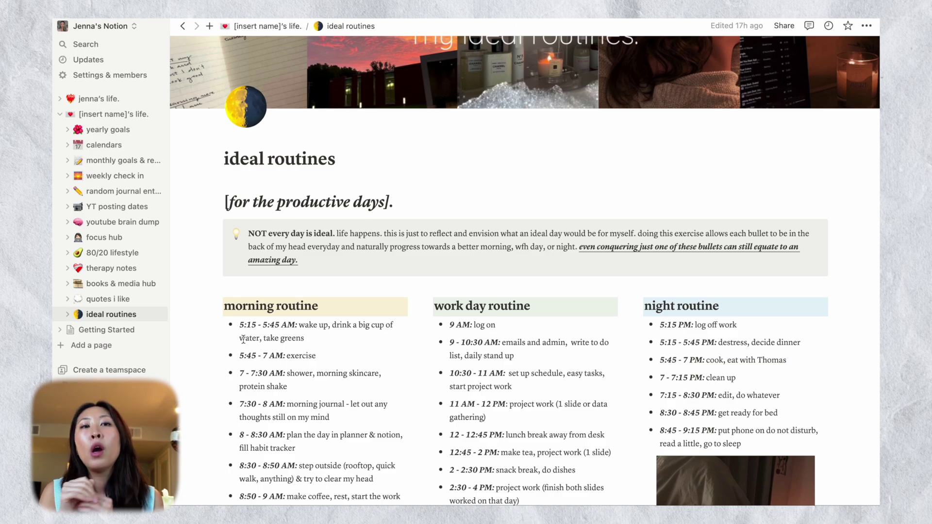
scroll(243, 339, "down", 4)
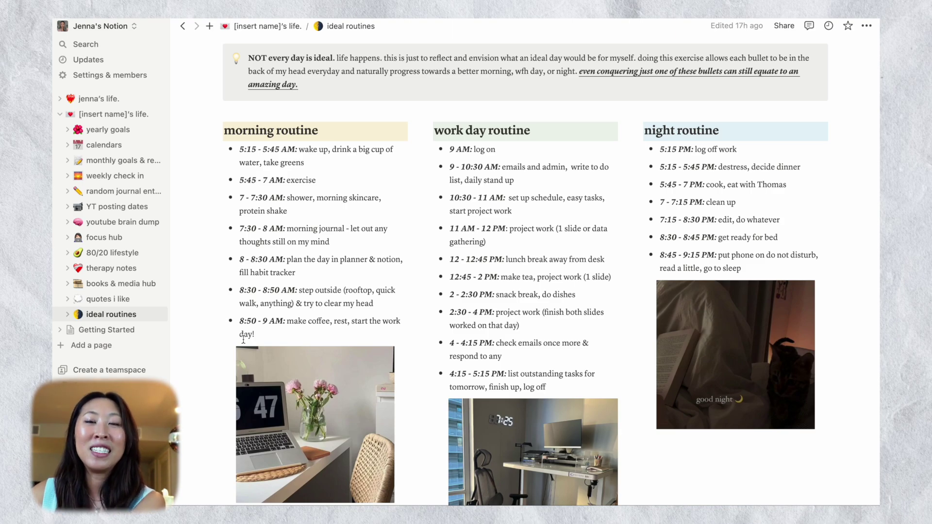
scroll(242, 339, "up", 2)
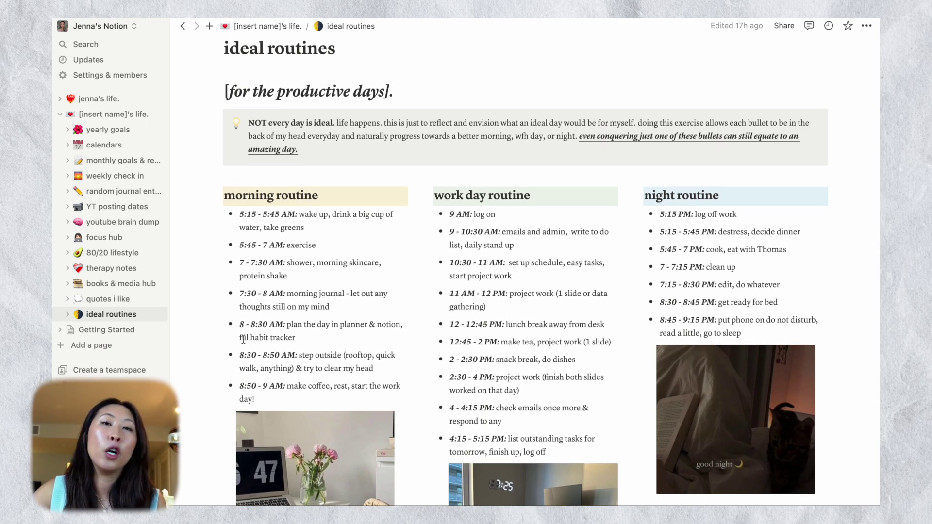
scroll(243, 339, "down", 2)
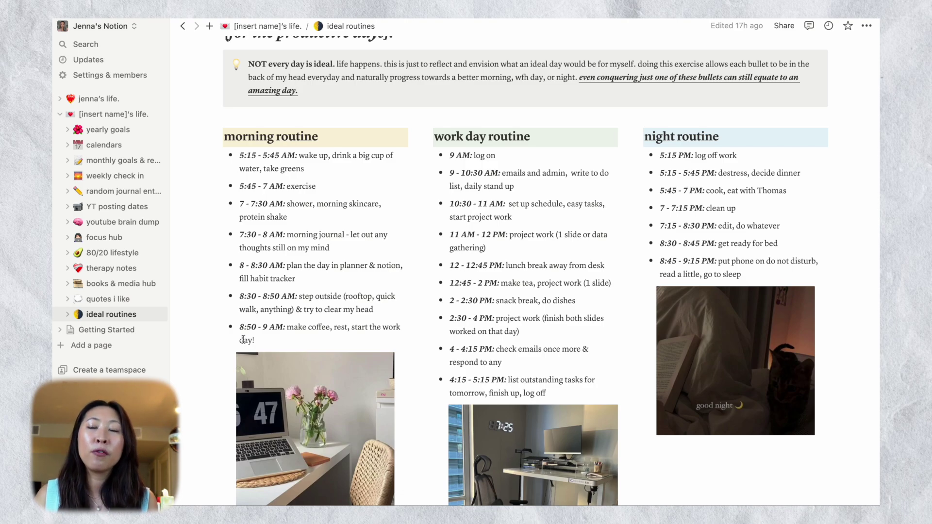
scroll(319, 215, "up", 2)
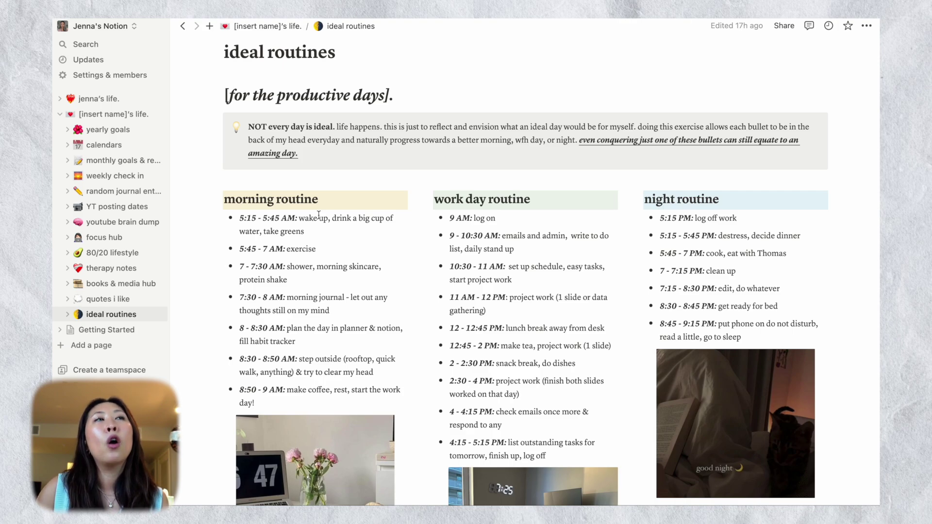
scroll(319, 214, "down", 4)
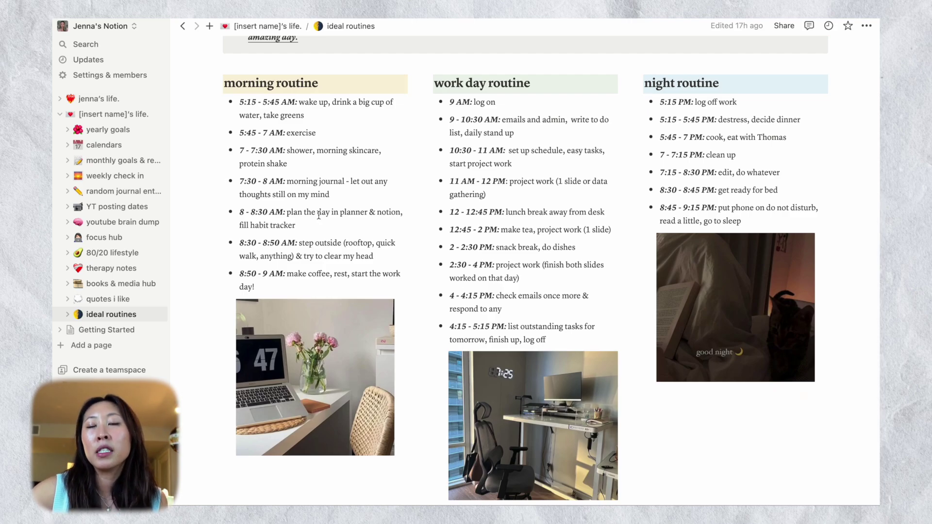
scroll(319, 215, "down", 5)
scroll(319, 215, "up", 9)
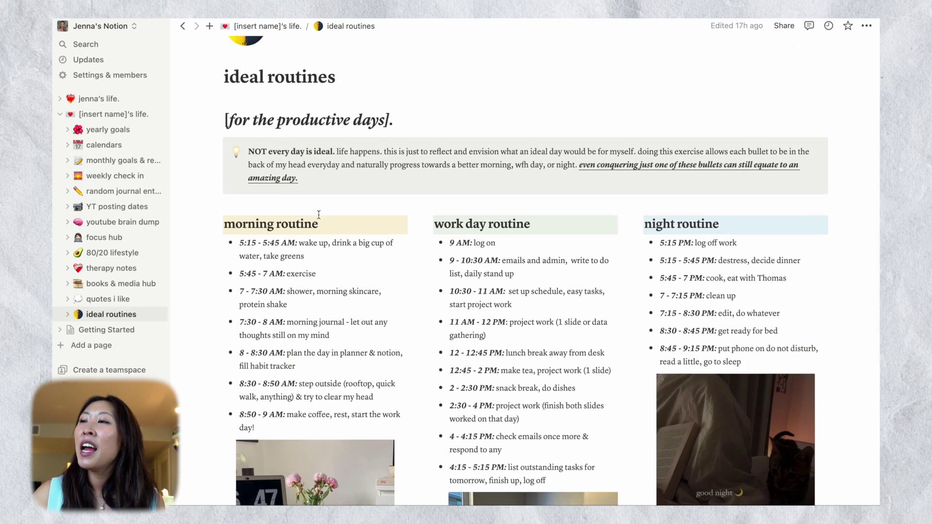
scroll(319, 215, "down", 5)
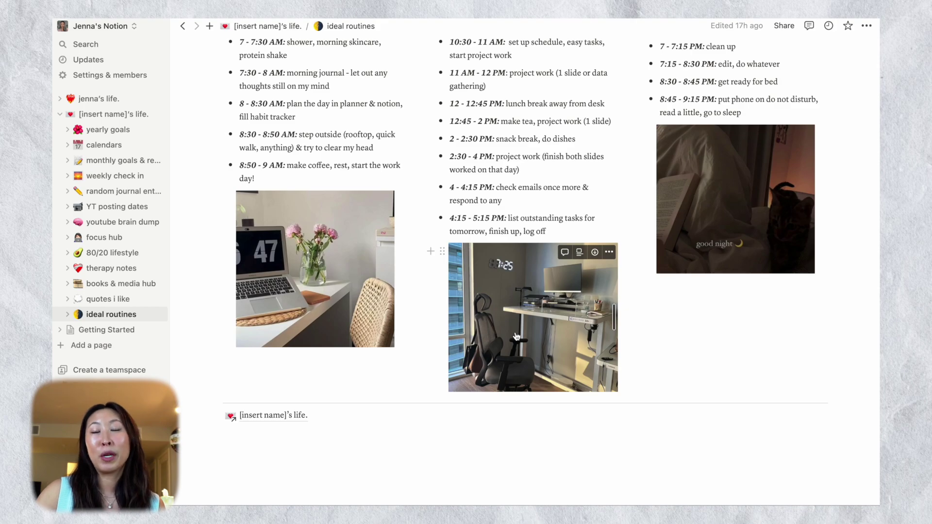
Step: Return to the [insert name]'s life home page and look over its widgets and the personal, passion and growth & development sections
left_click(269, 415)
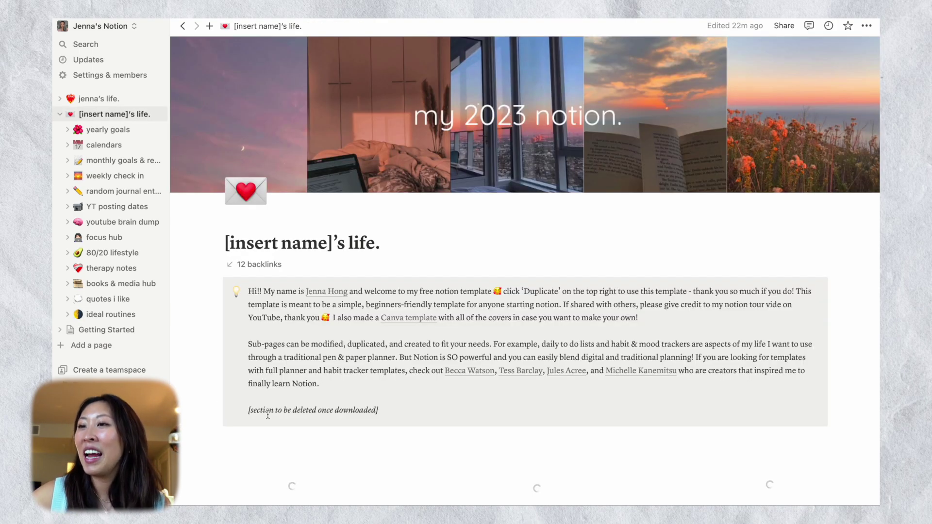
scroll(268, 418, "down", 8)
scroll(268, 418, "down", 5)
scroll(267, 417, "up", 12)
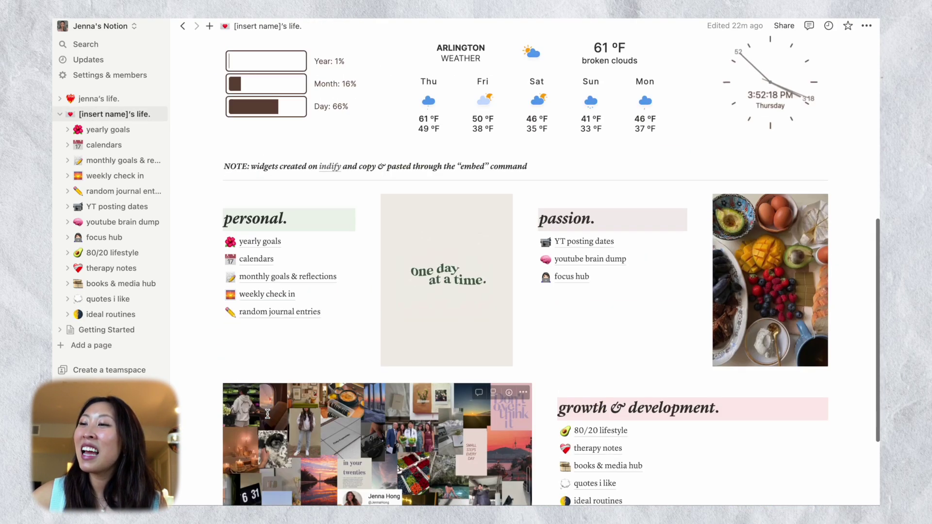